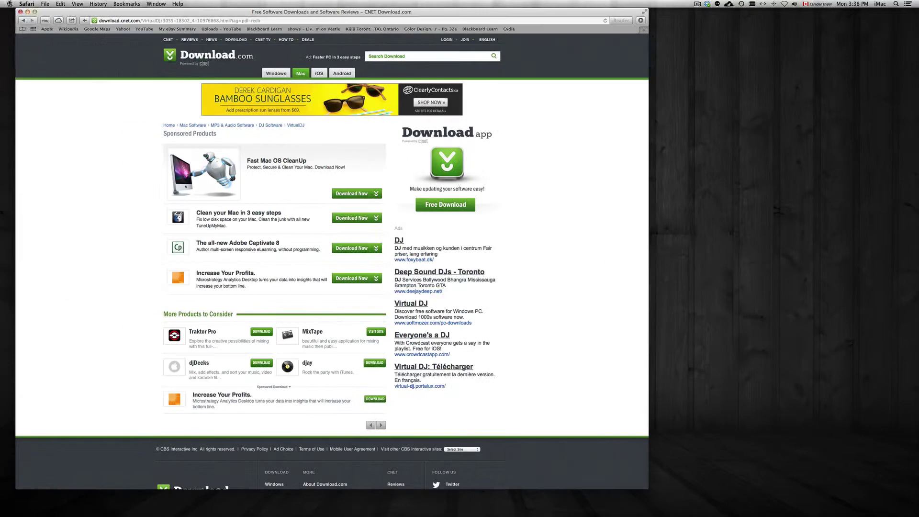
# Open the Apple menu while the CNET VirtualDJ download page is showing
pyautogui.click(10, 4)
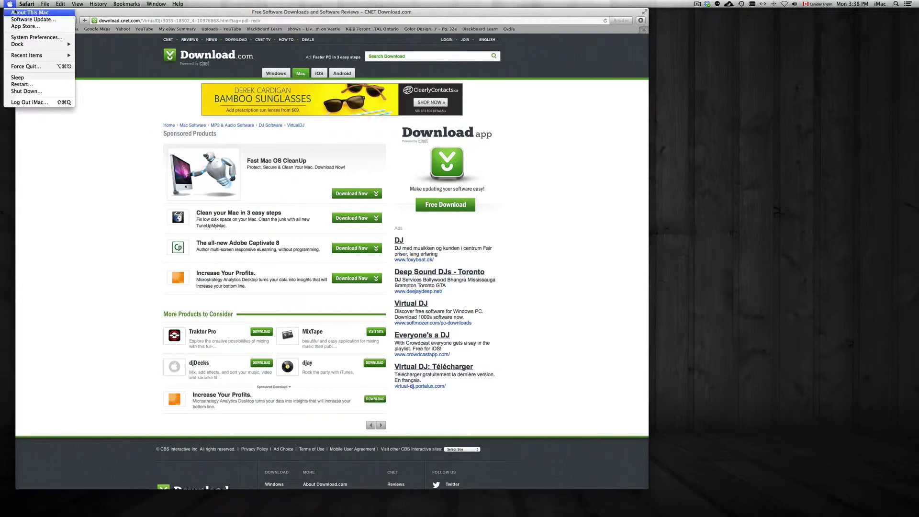
pyautogui.click(15, 12)
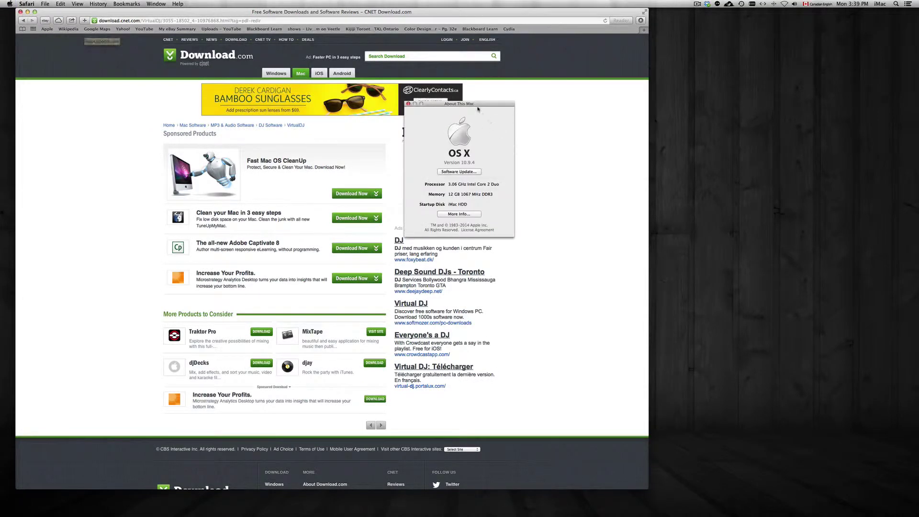
pyautogui.moveTo(478, 110); pyautogui.dragTo(688, 94)
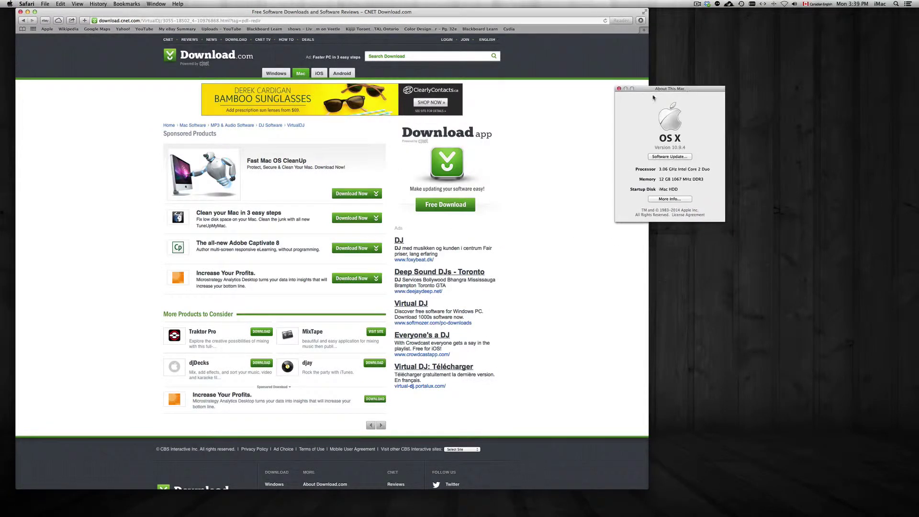
pyautogui.click(619, 89)
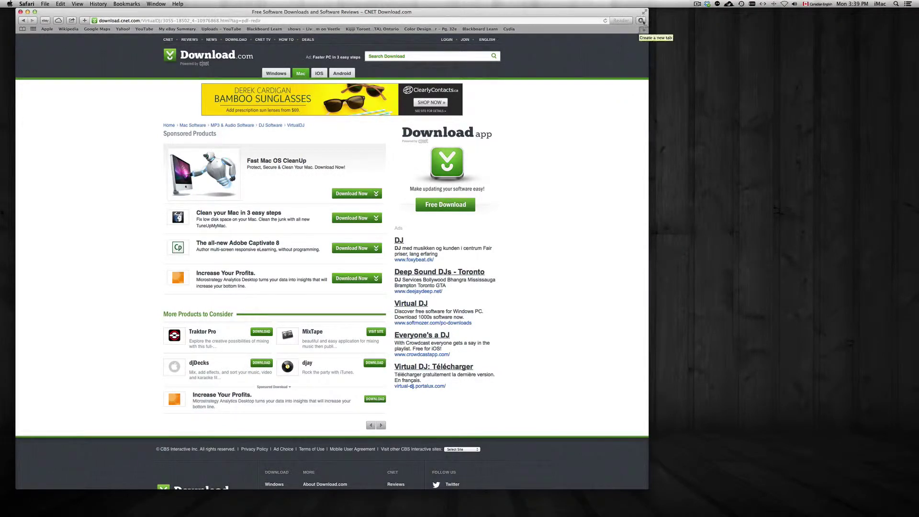
pyautogui.click(642, 21)
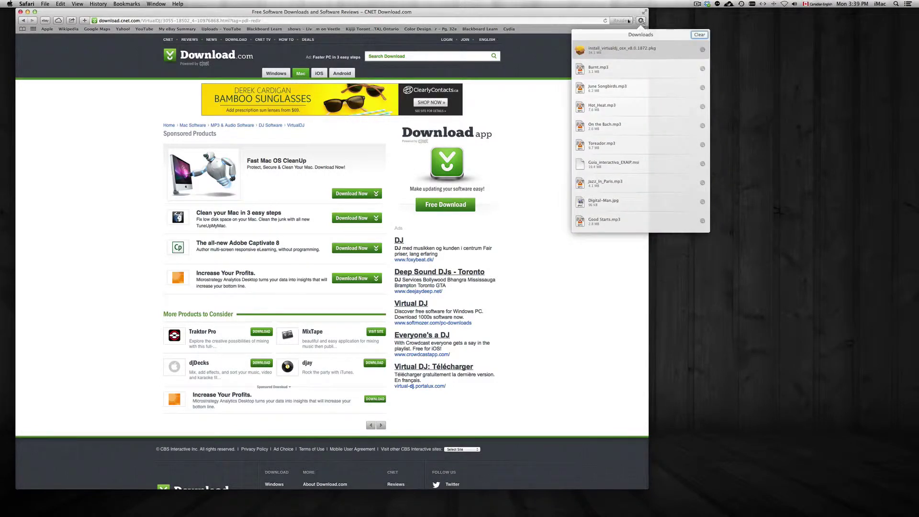
# Shift the Safari window slightly left, then switch to Finder, closing the downloads list
pyautogui.moveTo(609, 13)
pyautogui.mouseDown()
pyautogui.moveTo(567, 16)
pyautogui.moveTo(590, 14)
pyautogui.mouseUp()
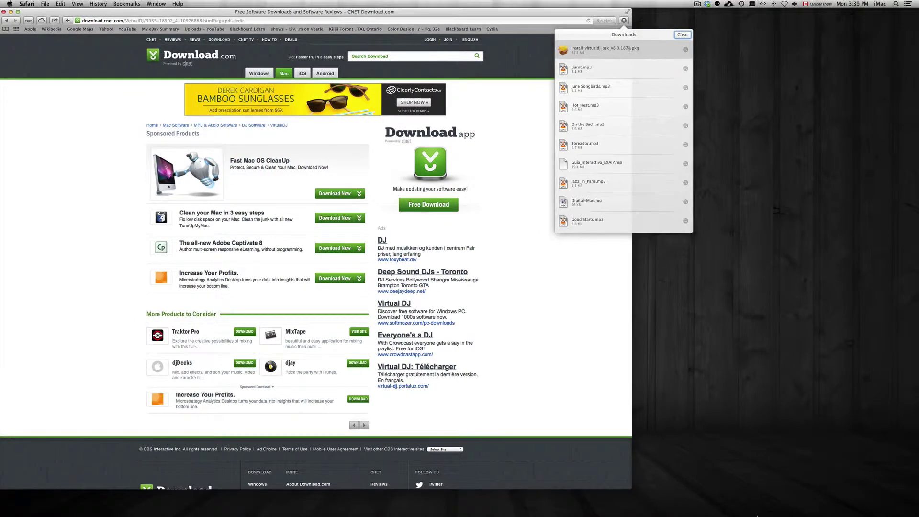
pyautogui.click(728, 328)
# From the Dock's Downloads stack, open the Downloads folder and mount the ADOBE .iso image
pyautogui.moveTo(754, 503)
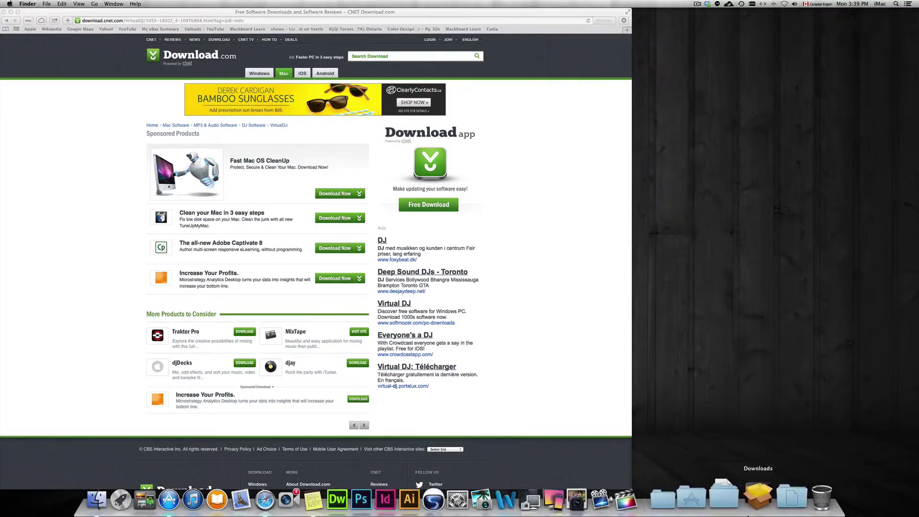
pyautogui.click(753, 504)
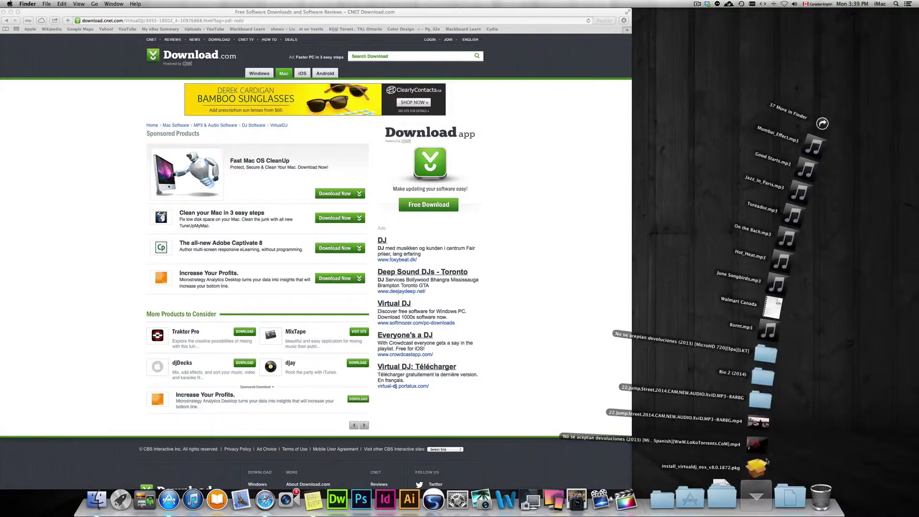
pyautogui.click(818, 120)
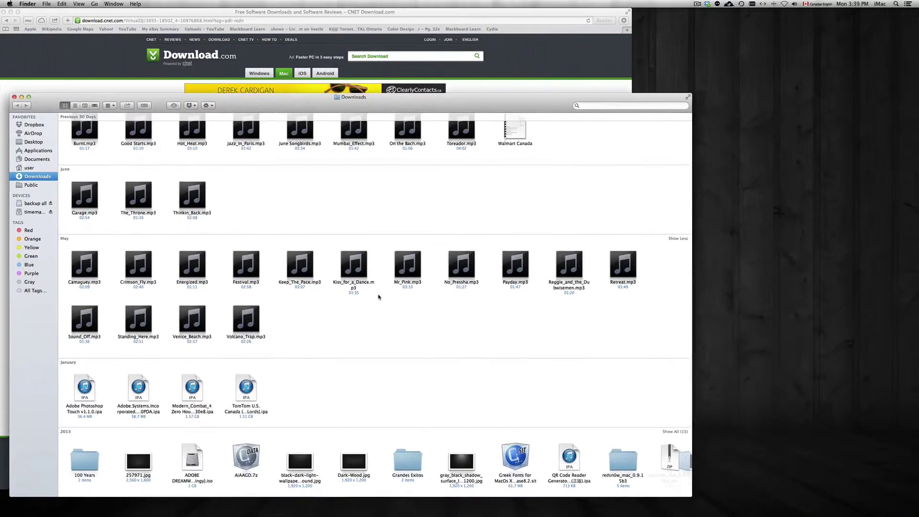
pyautogui.click(98, 152)
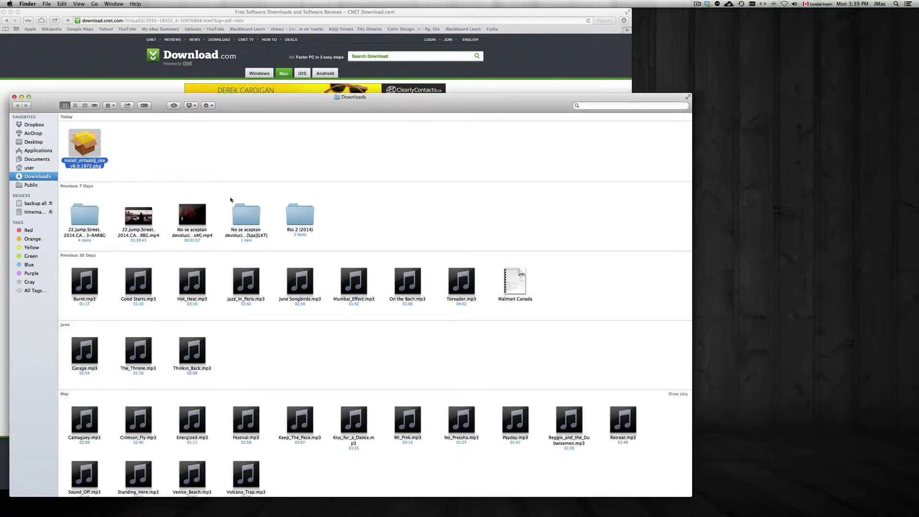
pyautogui.scroll(-5, 232, 201)
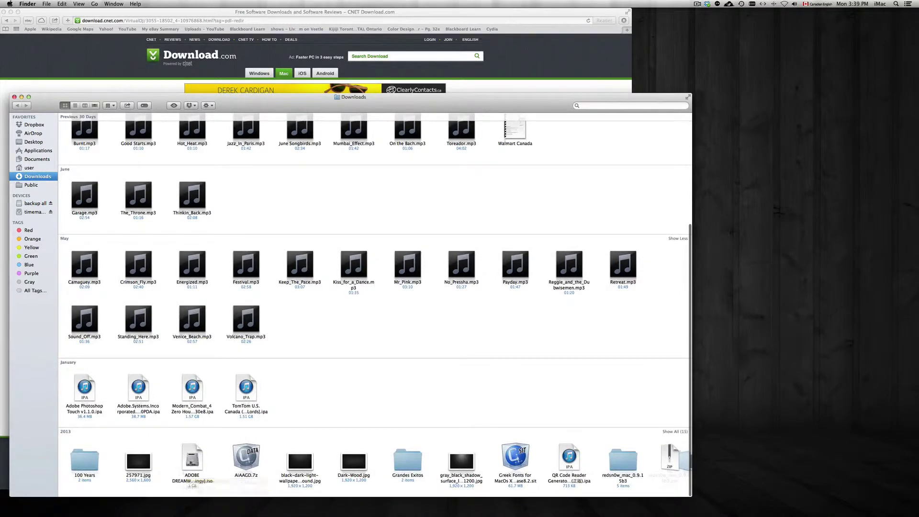
pyautogui.click(191, 462)
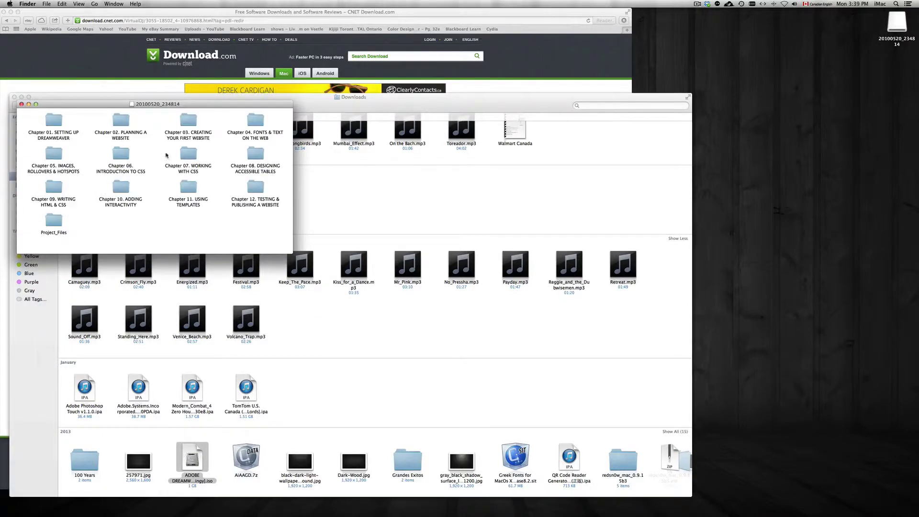
# Move the 20100520_234814 volume window aside and show Applications in the main Finder window
pyautogui.moveTo(168, 104); pyautogui.dragTo(275, 120)
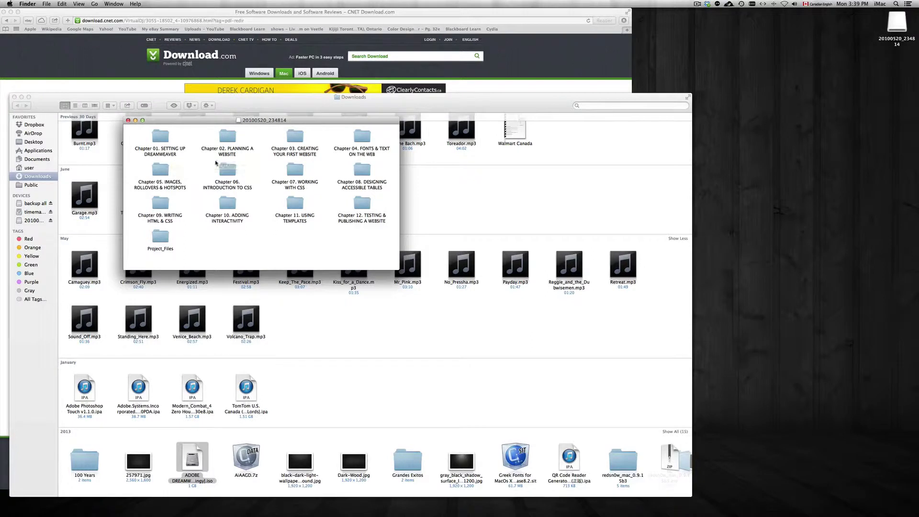
pyautogui.press('super+w')
pyautogui.click(39, 152)
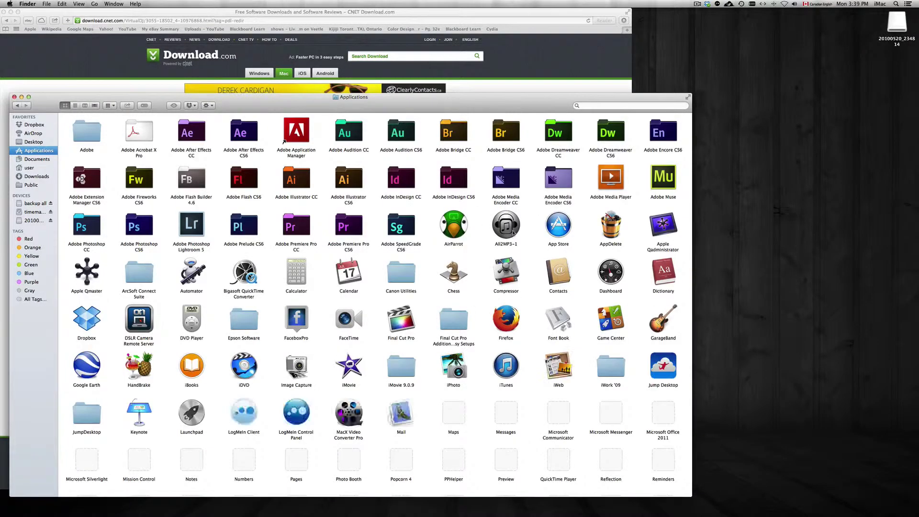
# Check Mission Control, then close both the Applications and chapter-folder Finder windows
pyautogui.press('F3')
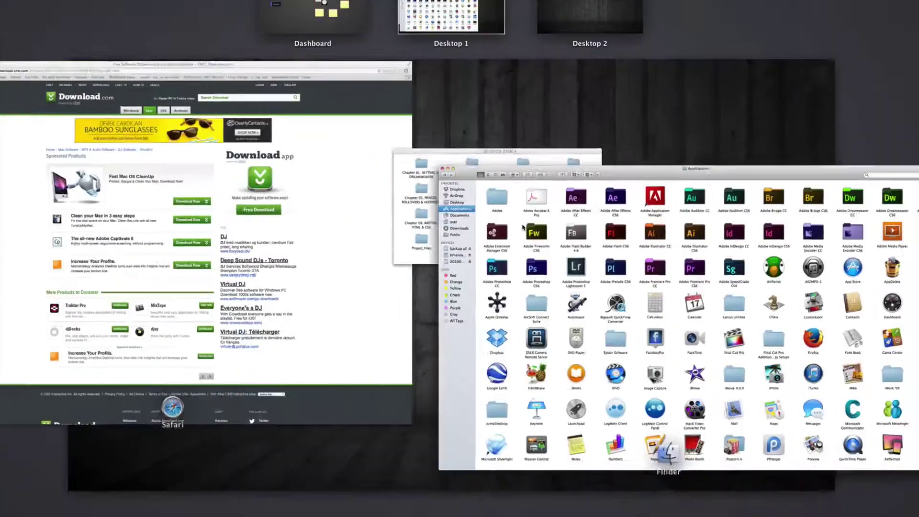
pyautogui.click(597, 233)
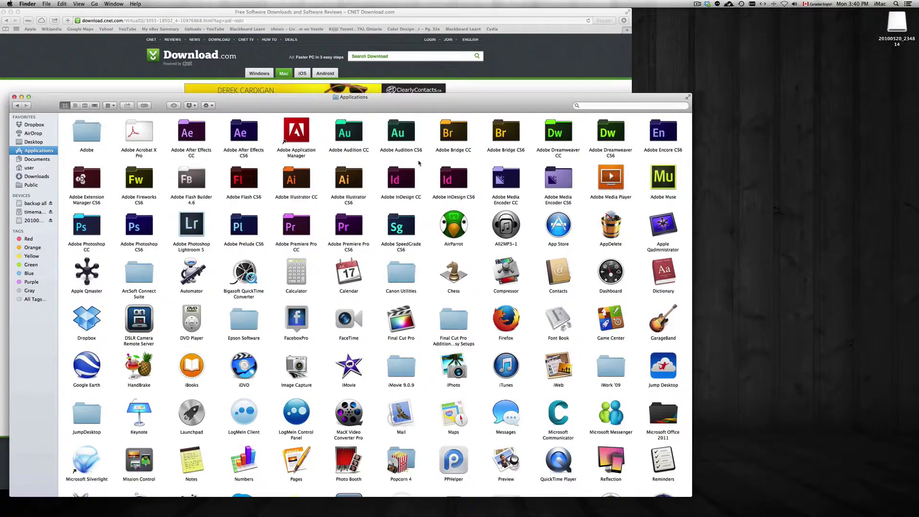
pyautogui.moveTo(373, 103); pyautogui.dragTo(534, 65)
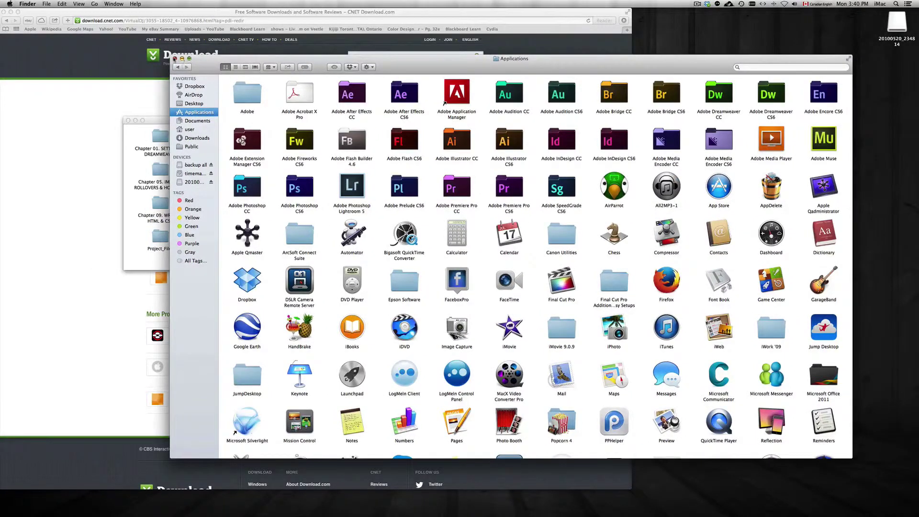
pyautogui.click(175, 58)
pyautogui.click(128, 121)
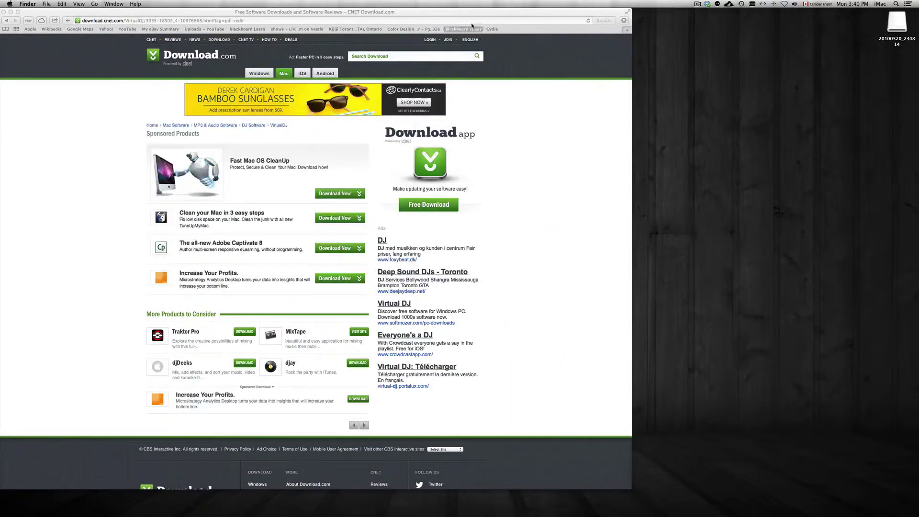
# Center Safari, launch the App Store, and run a Spotlight search for 'app'
pyautogui.moveTo(466, 12); pyautogui.dragTo(555, 33)
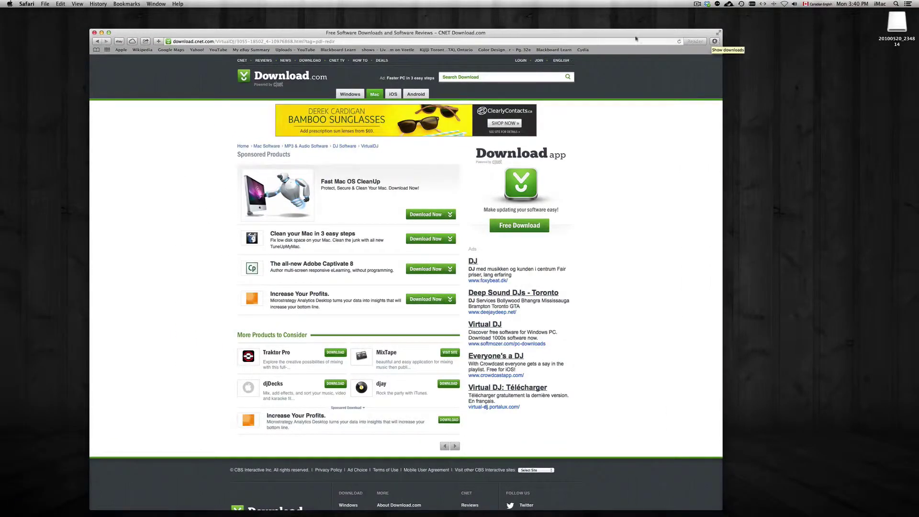
pyautogui.moveTo(637, 39); pyautogui.dragTo(637, 18)
pyautogui.moveTo(624, 512)
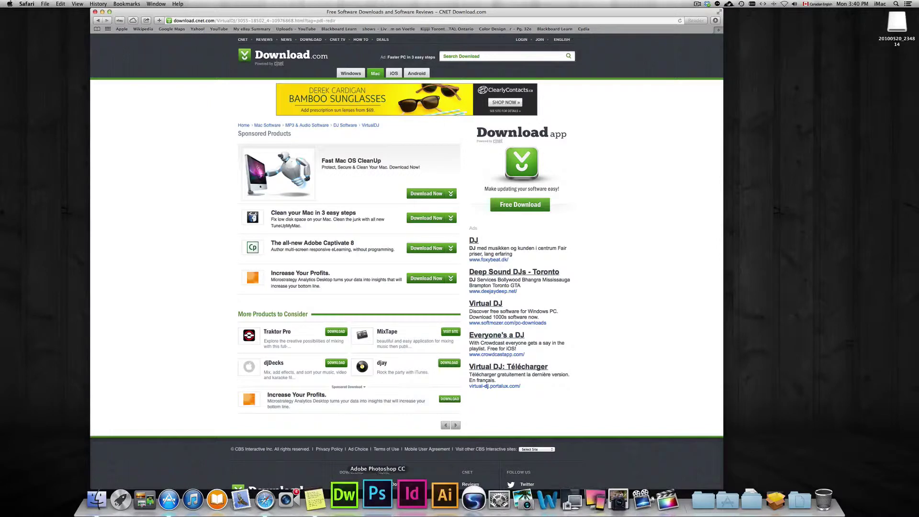
pyautogui.click(189, 498)
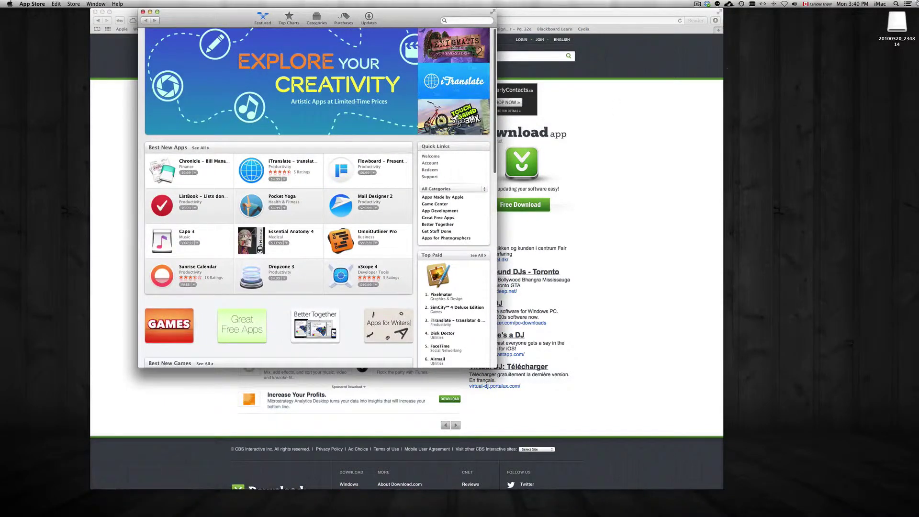
pyautogui.click(898, 5)
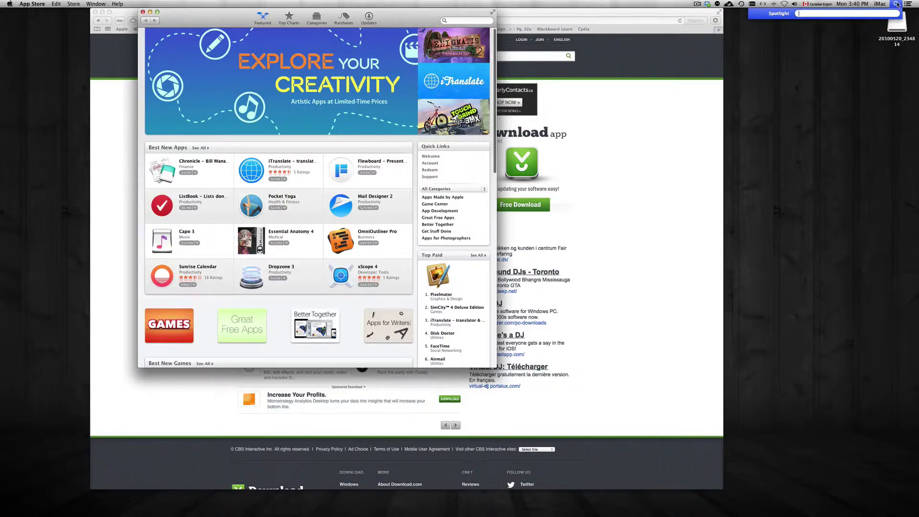
pyautogui.write('app')
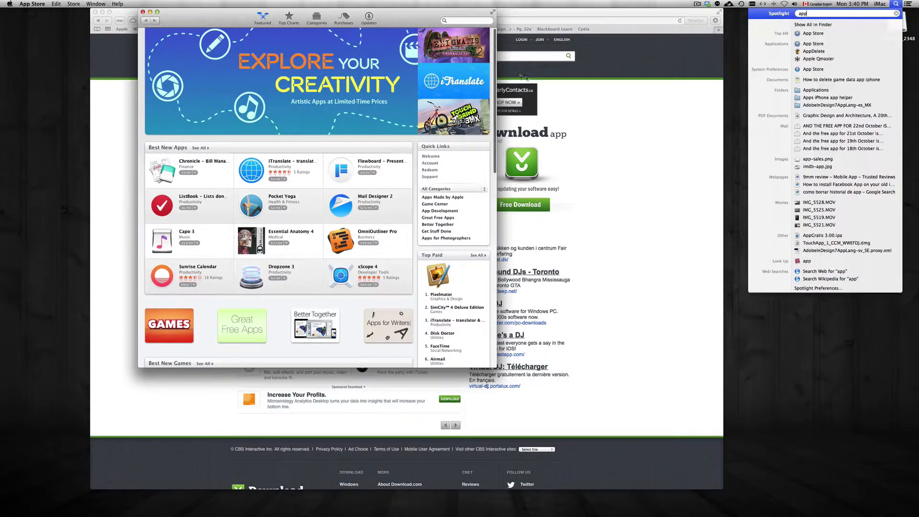
# Open Great Free Apps in an enlarged App Store window and choose FREE for SketchBook Express
pyautogui.moveTo(395, 17); pyautogui.dragTo(387, 33)
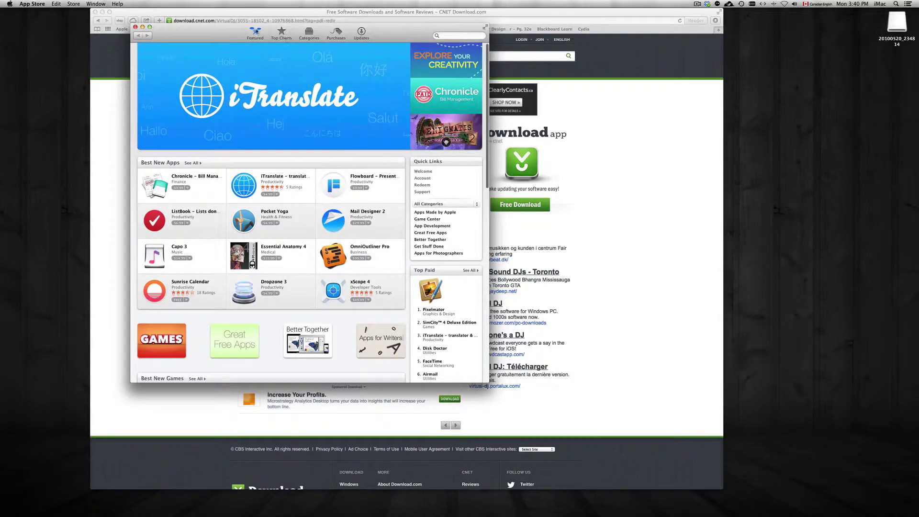
pyautogui.scroll(-5, 254, 223)
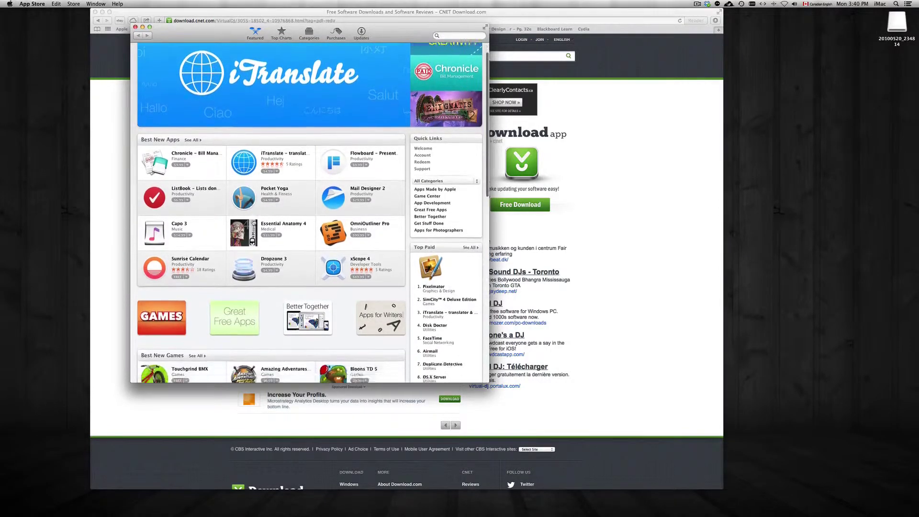
pyautogui.scroll(-2, 239, 220)
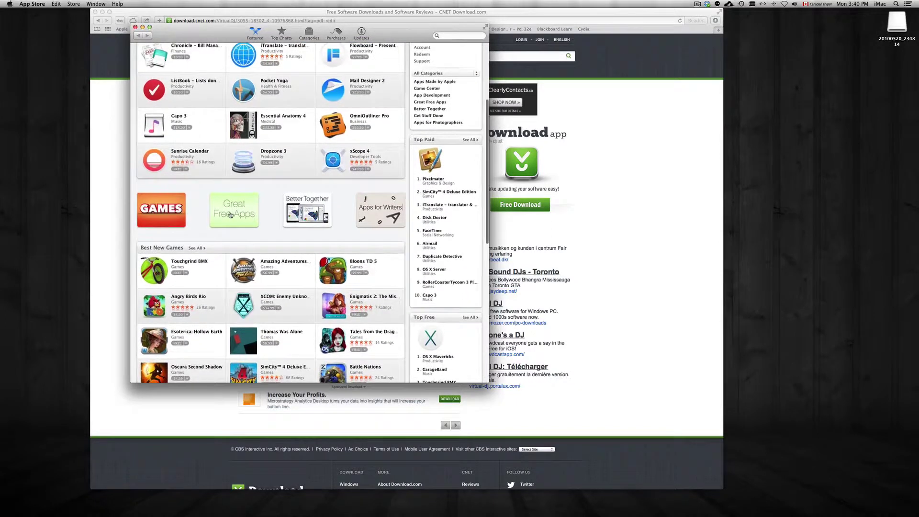
pyautogui.click(225, 215)
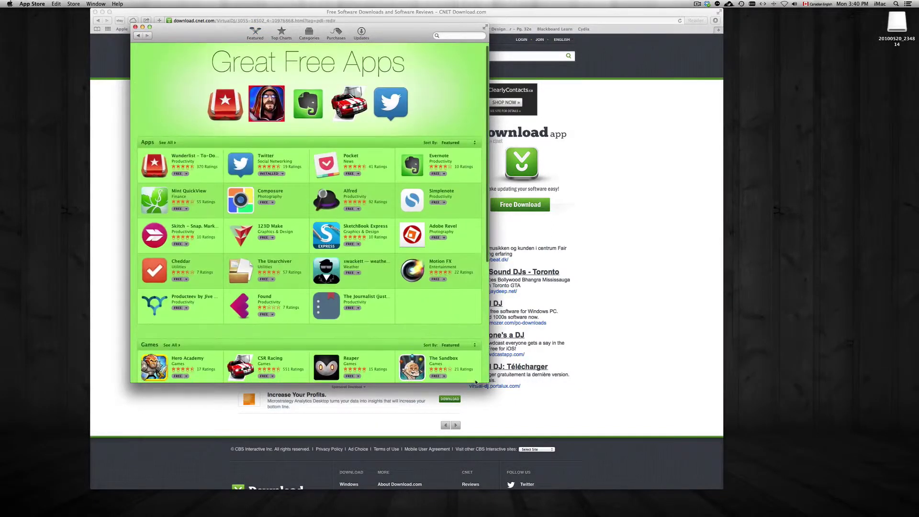
pyautogui.moveTo(488, 381); pyautogui.dragTo(579, 417)
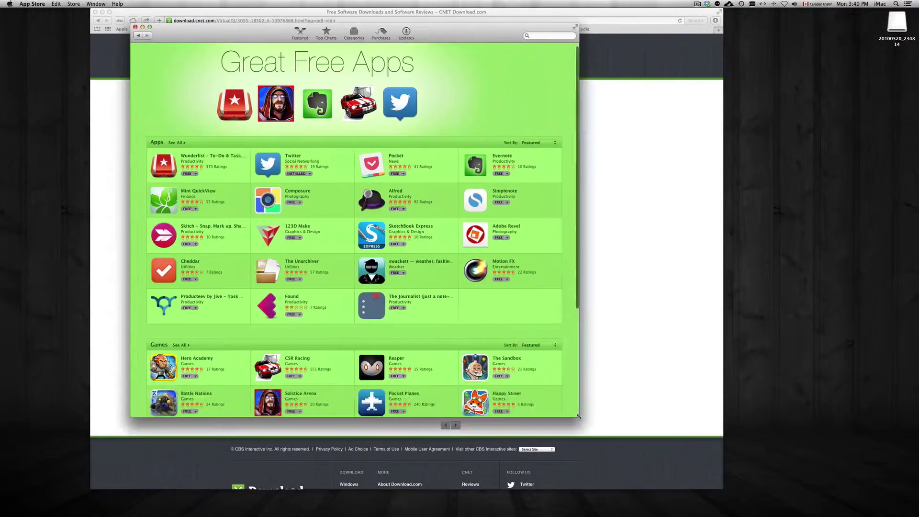
pyautogui.scroll(-2, 408, 225)
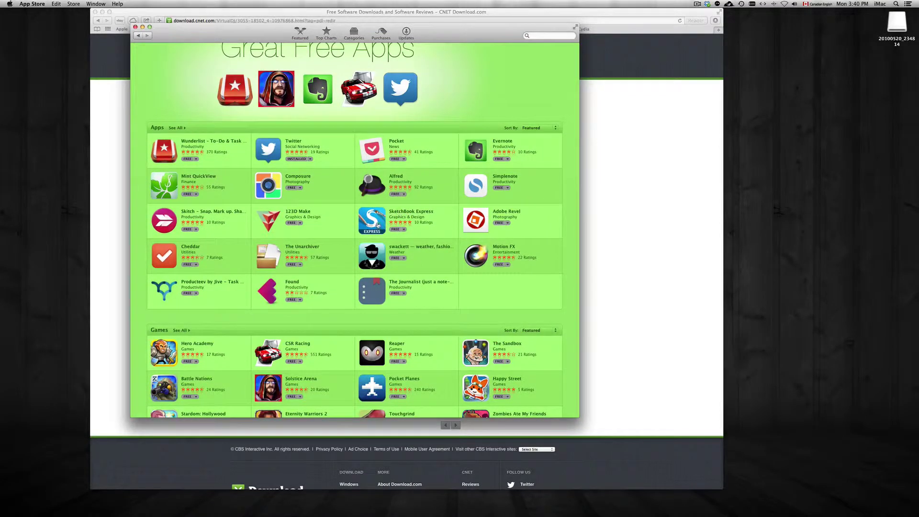
pyautogui.scroll(-1, 392, 233)
pyautogui.click(392, 230)
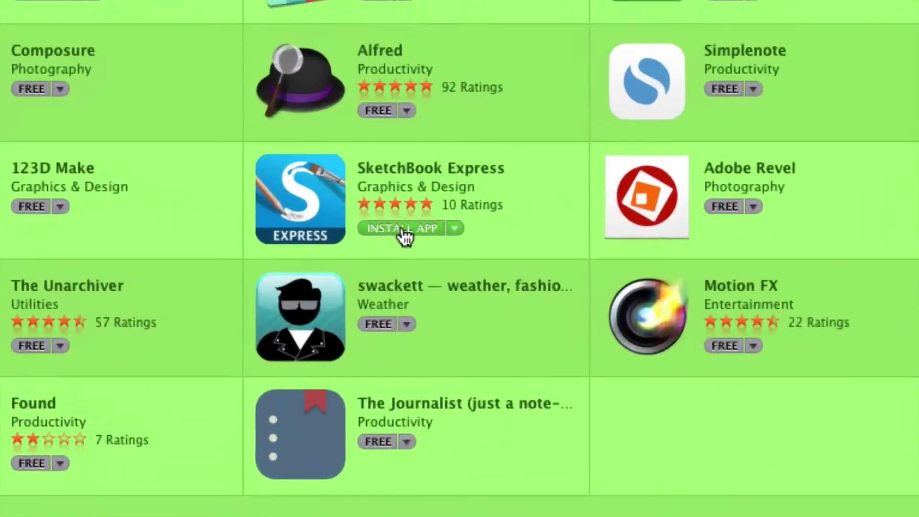
# Install SketchBook Express after signing in with the Apple ID password, then open Launchpad
pyautogui.click(402, 230)
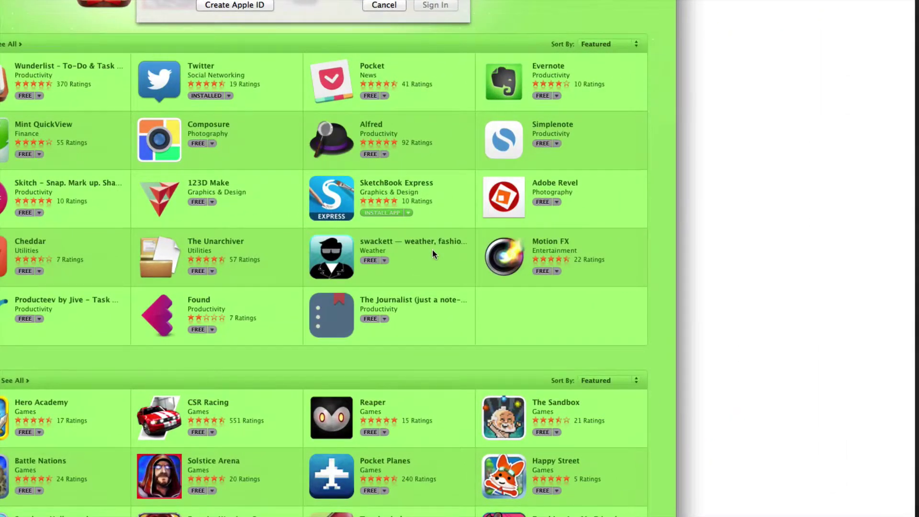
pyautogui.write('password')
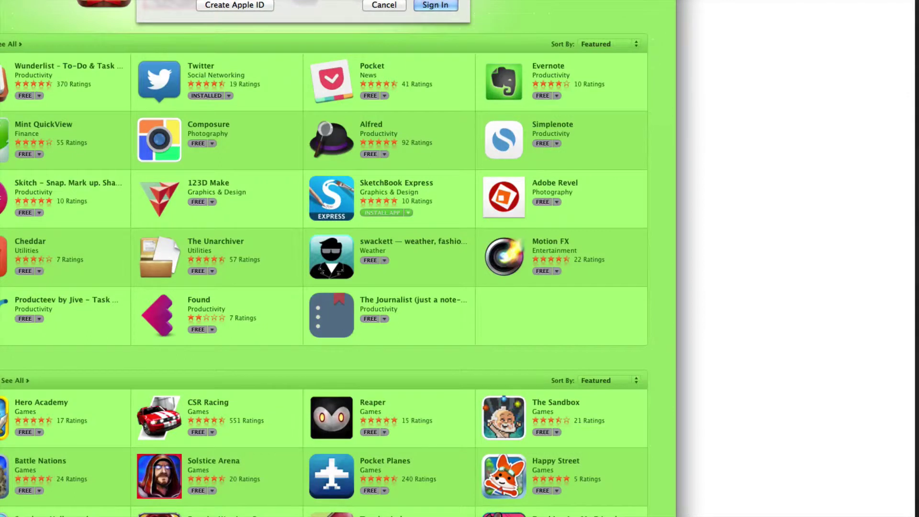
pyautogui.click(438, 6)
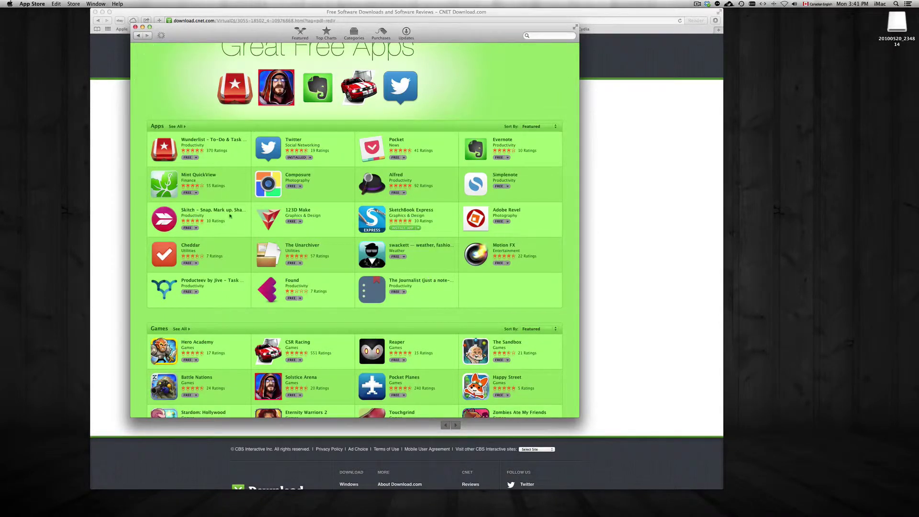
pyautogui.click(403, 228)
pyautogui.moveTo(236, 496)
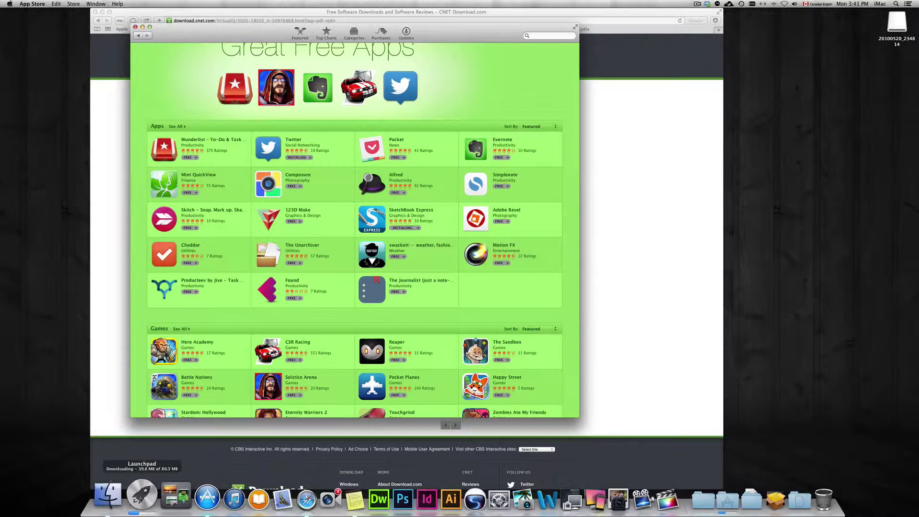
pyautogui.click(140, 495)
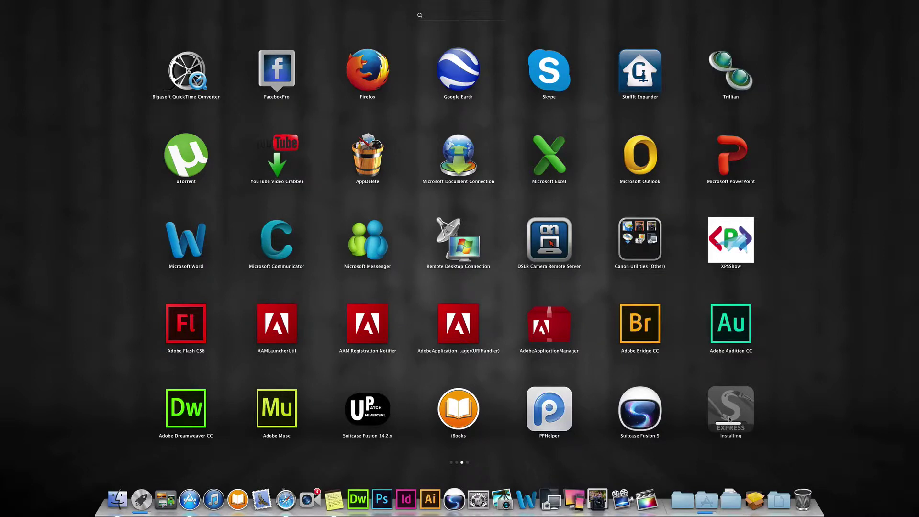
# Close Launchpad after confirming SketchBook Express shows as Installing
pyautogui.click(812, 360)
# Quit App Store, show Applications in a new Finder window, and abandon a Spotlight search for 'apple'
pyautogui.press('super+q')
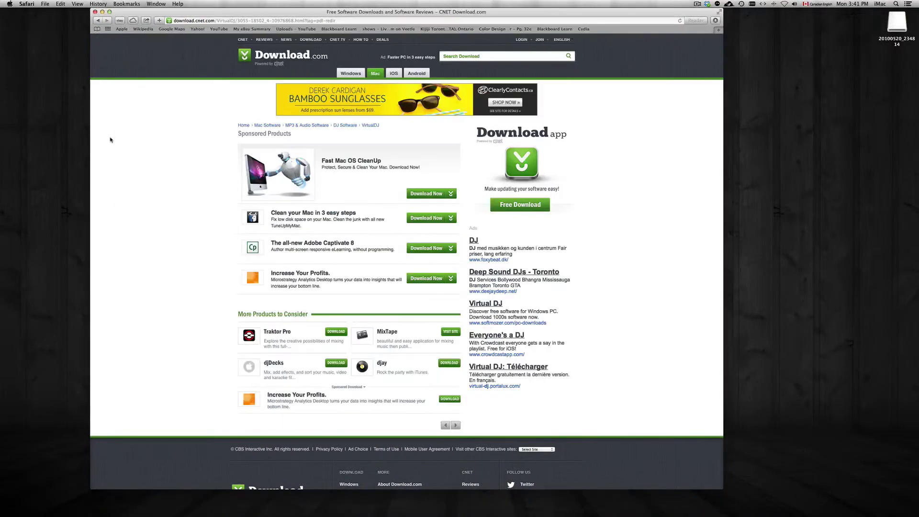
pyautogui.click(118, 496)
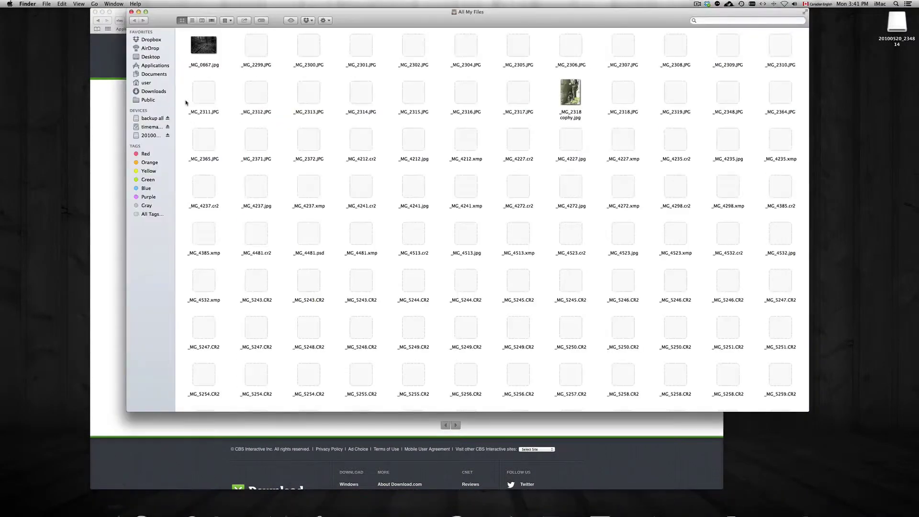
pyautogui.click(152, 66)
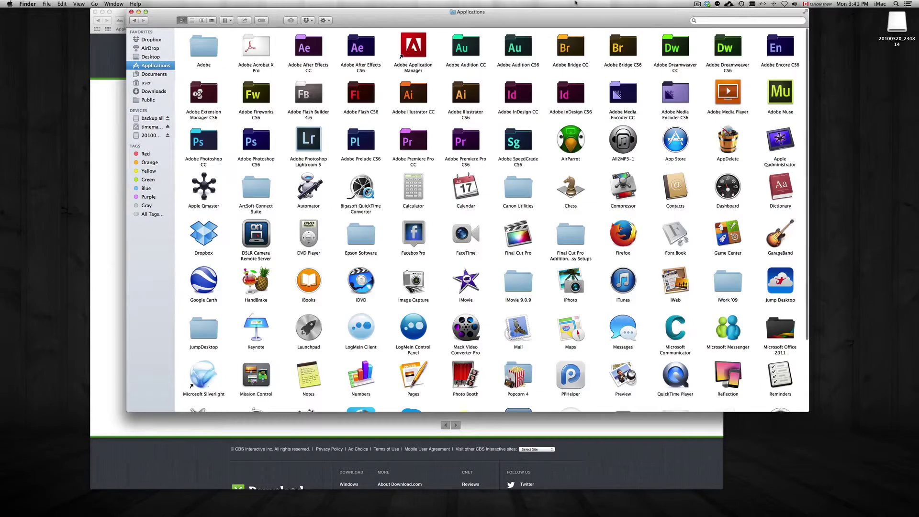
pyautogui.click(896, 3)
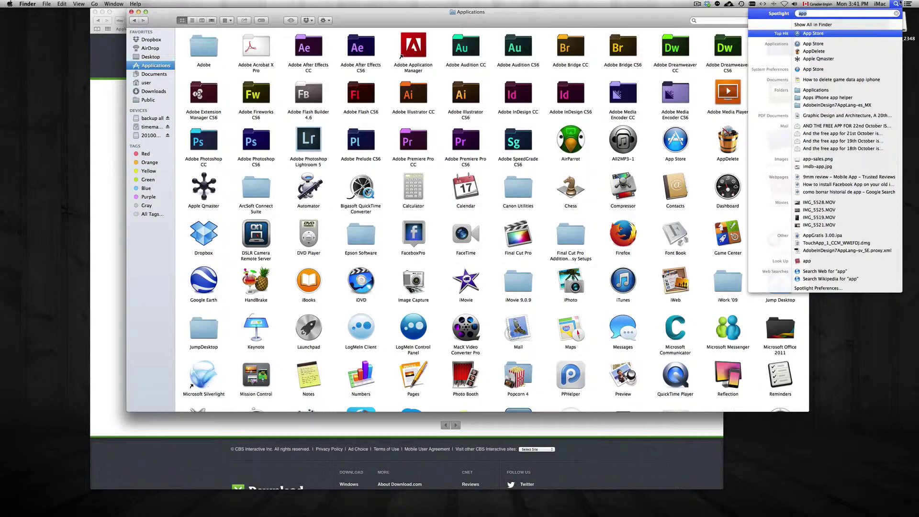
pyautogui.press('BackSpace')
pyautogui.press('BackSpace')
pyautogui.press('BackSpace')
pyautogui.write('aa')
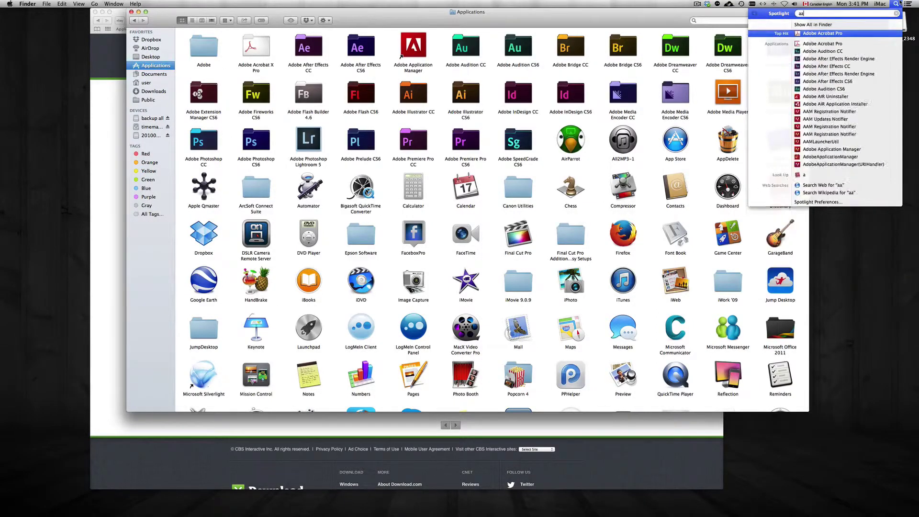
pyautogui.write('pl')
pyautogui.press('BackSpace')
pyautogui.press('BackSpace')
pyautogui.press('BackSpace')
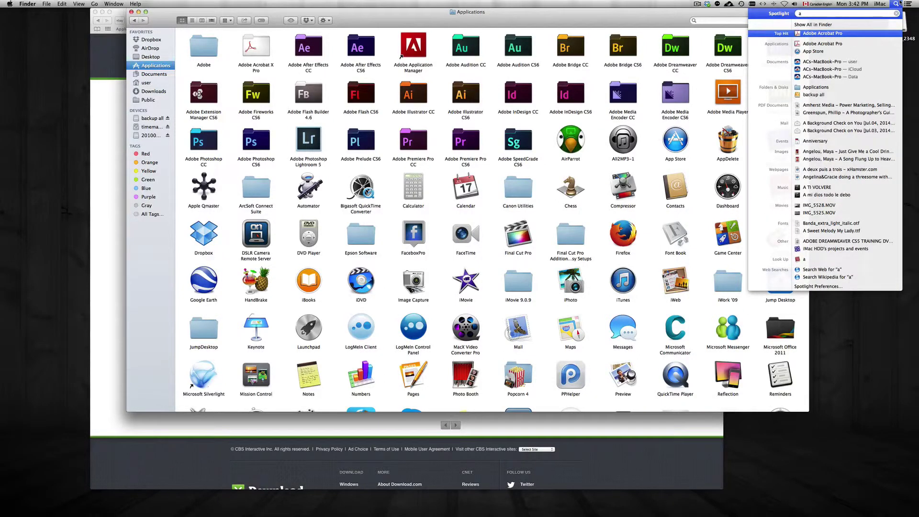
pyautogui.write('pple')
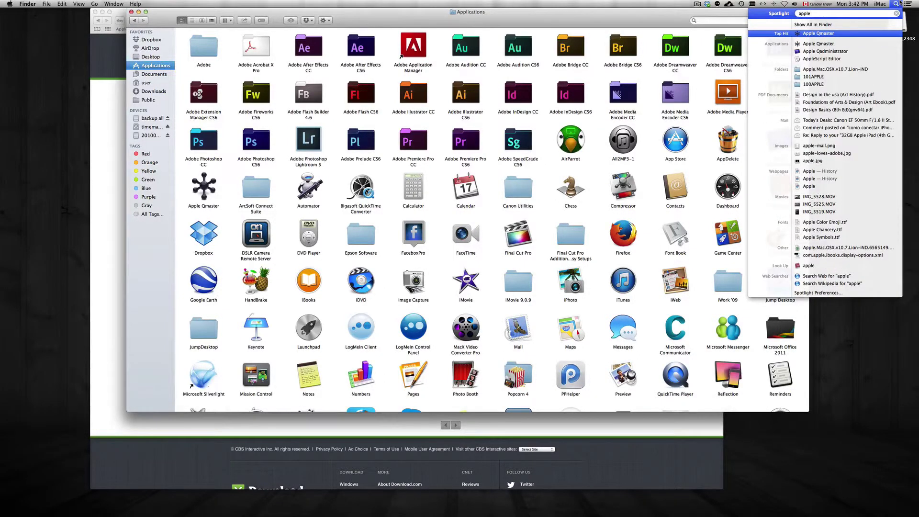
pyautogui.press('BackSpace')
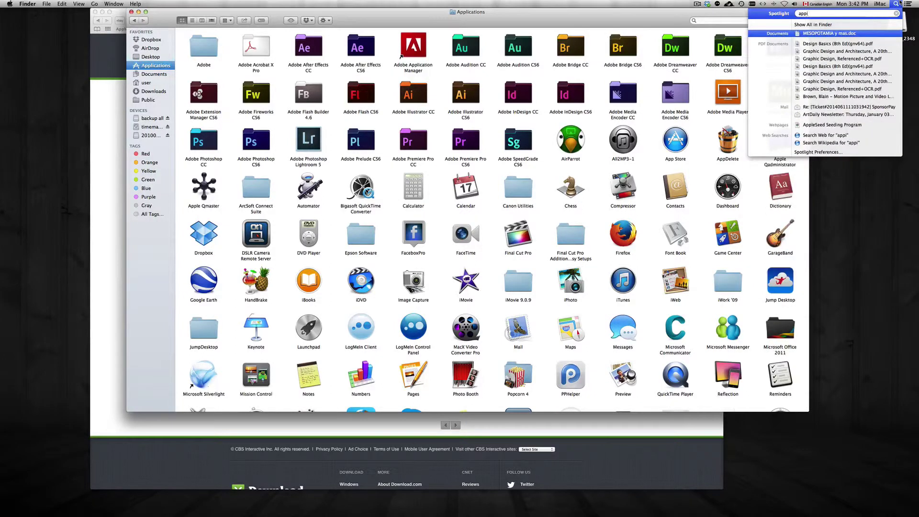
pyautogui.press('BackSpace')
pyautogui.press('BackSpace')
pyautogui.press('BackSpace')
pyautogui.press('BackSpace')
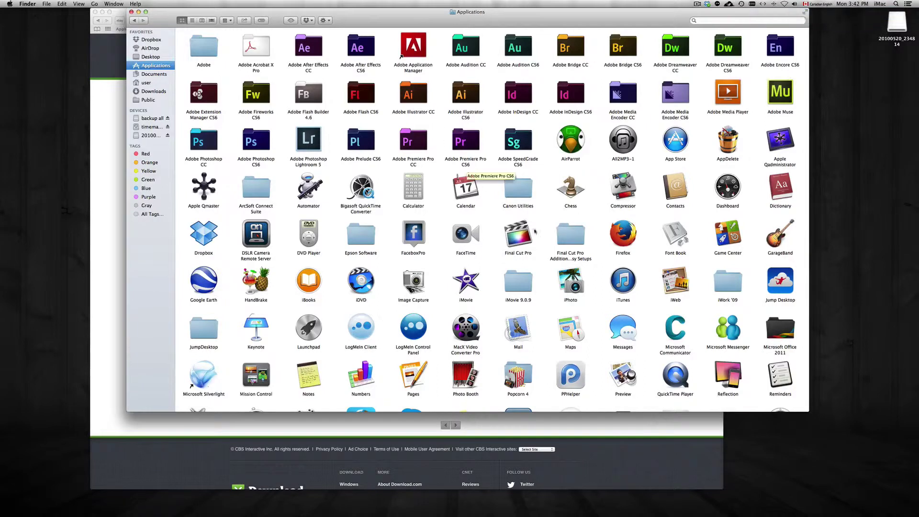
pyautogui.press('Escape')
# Find and select SketchBookExpress in Applications, then bring Safari's VirtualDJ page to the front
pyautogui.scroll(-5, 592, 169)
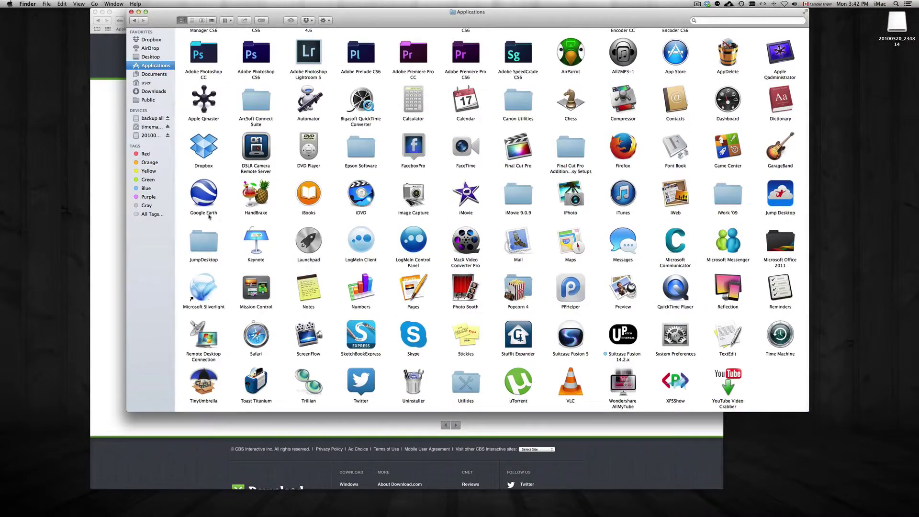
pyautogui.click(357, 338)
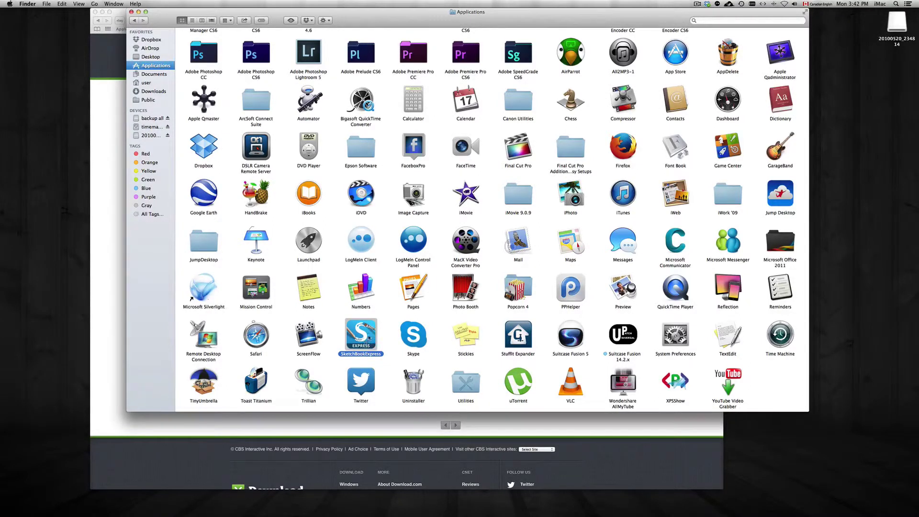
pyautogui.rightClick(369, 338)
pyautogui.click(378, 315)
pyautogui.moveTo(347, 28); pyautogui.dragTo(445, 80)
pyautogui.click(404, 13)
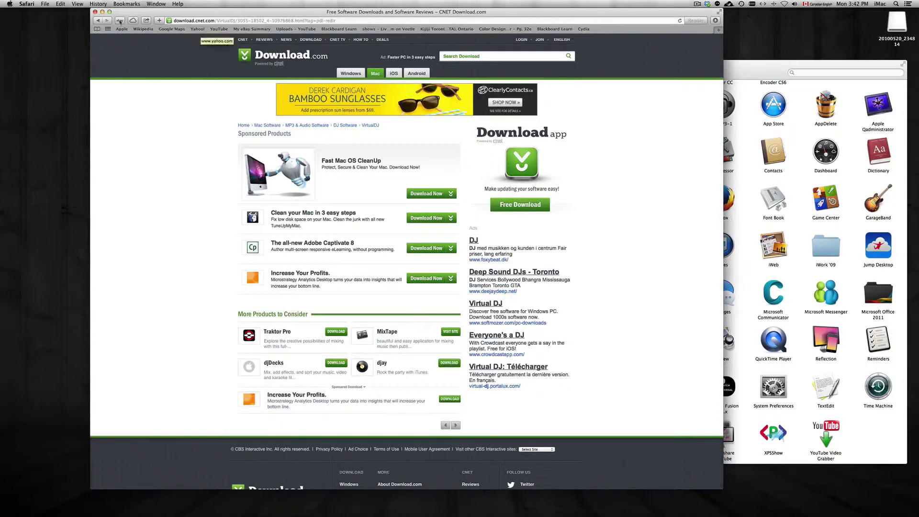
# Open the VirtualDJ installer package from Safari's recent downloads list
pyautogui.moveTo(641, 13); pyautogui.dragTo(598, 14)
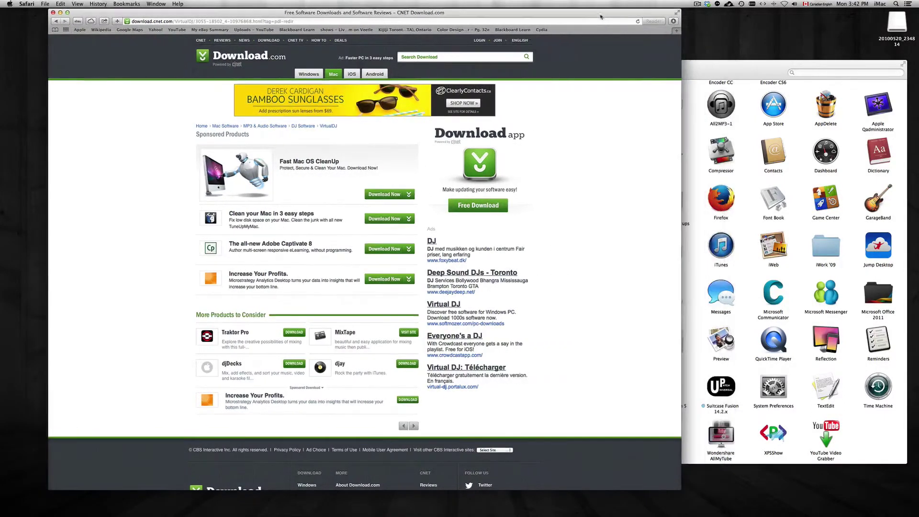
pyautogui.click(674, 21)
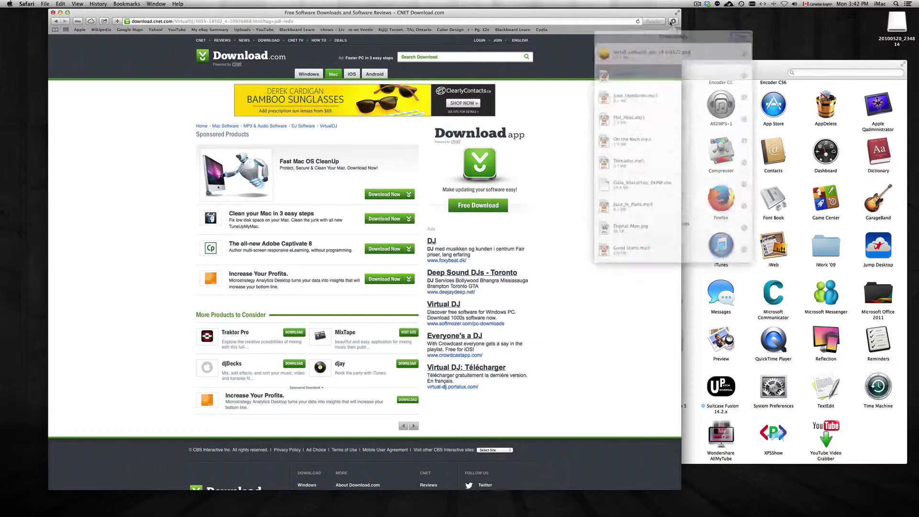
pyautogui.doubleClick(658, 51)
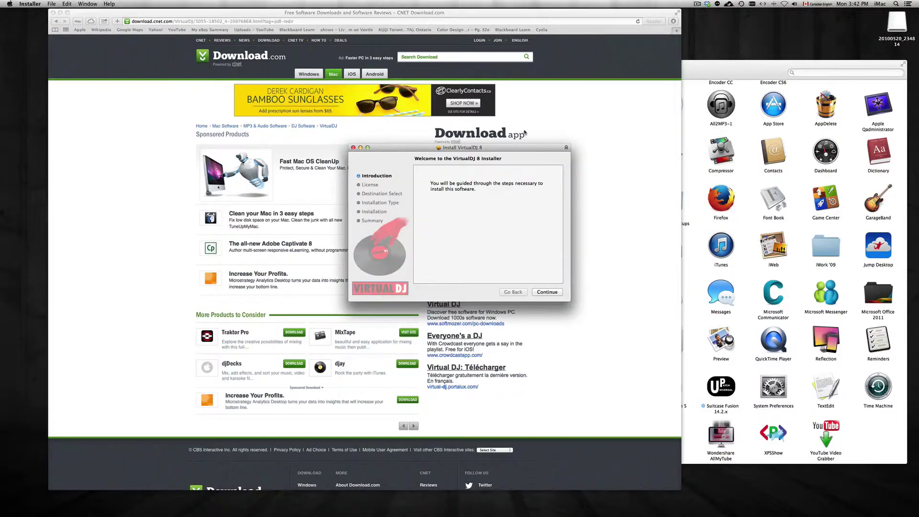
pyautogui.moveTo(506, 150); pyautogui.dragTo(556, 58)
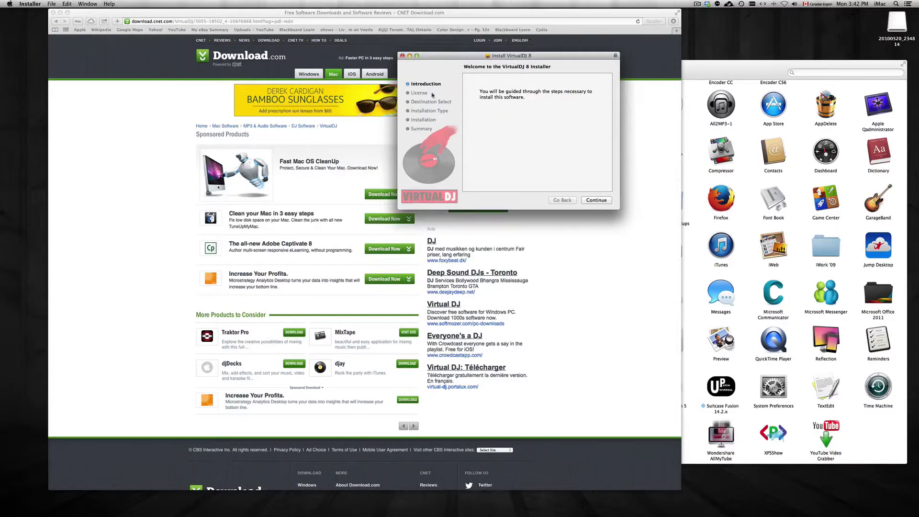
# Accept the VirtualDJ 8 license and run the standard installation, authorizing it
pyautogui.click(593, 200)
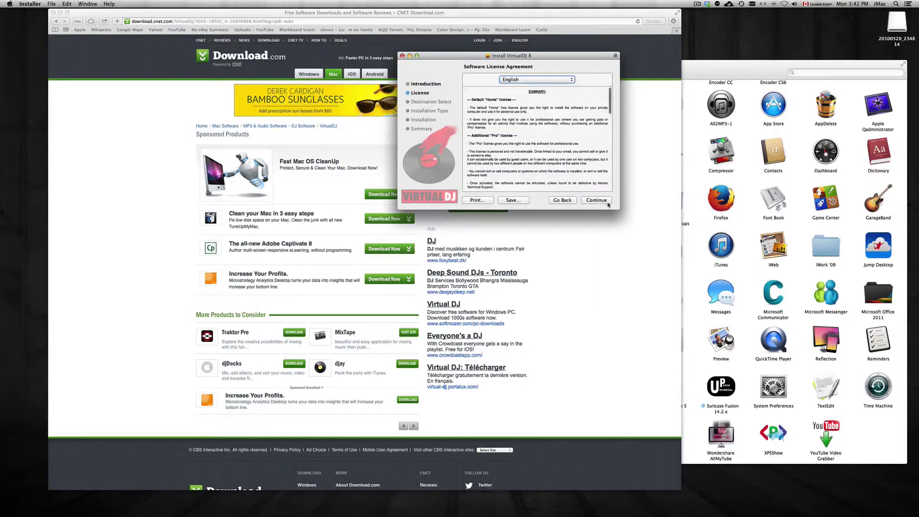
pyautogui.click(601, 201)
pyautogui.click(581, 114)
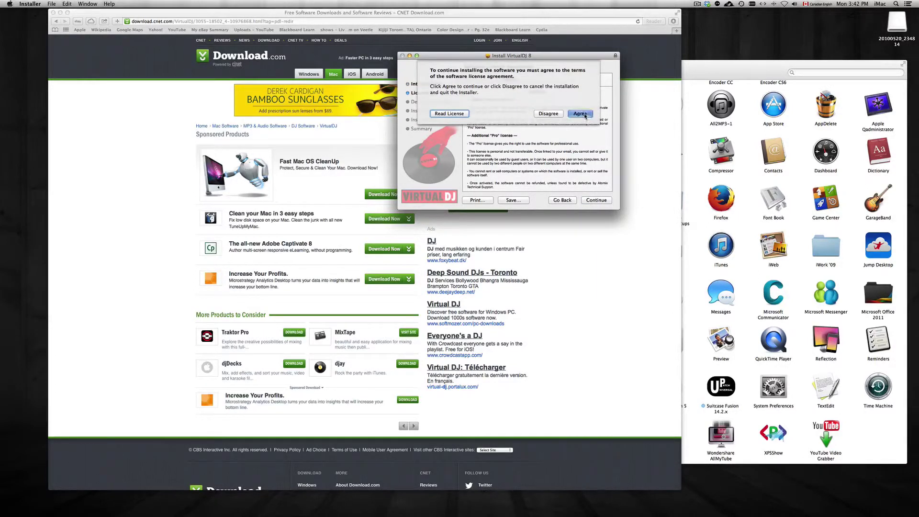
pyautogui.click(599, 201)
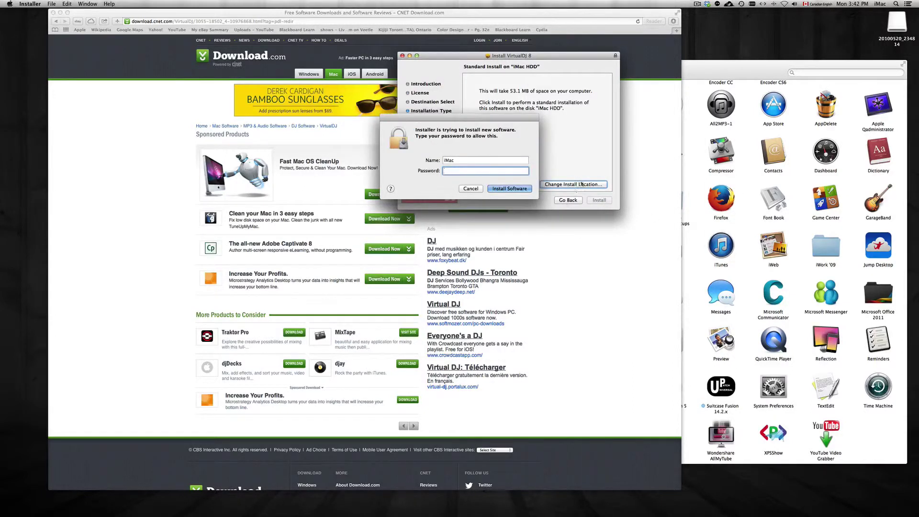
pyautogui.click(511, 190)
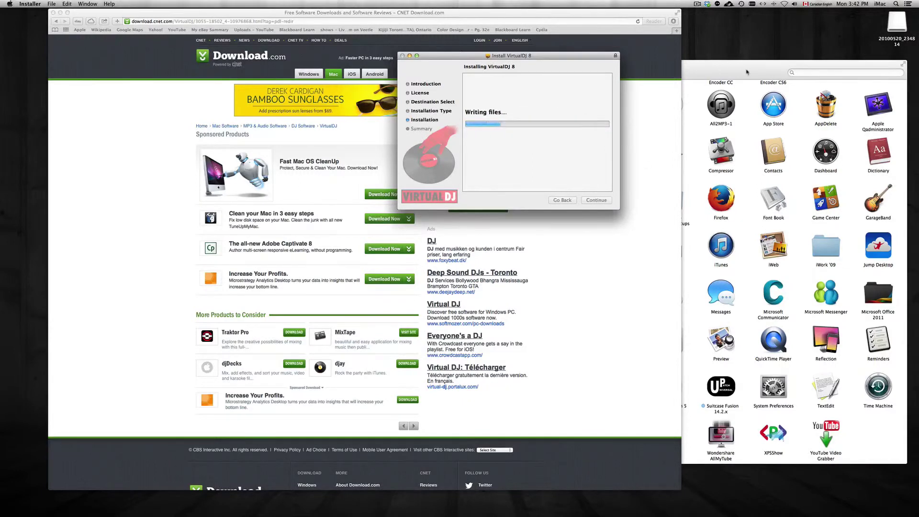
# Uncover the installer's success message behind the Applications window and close the installer
pyautogui.click(445, 271)
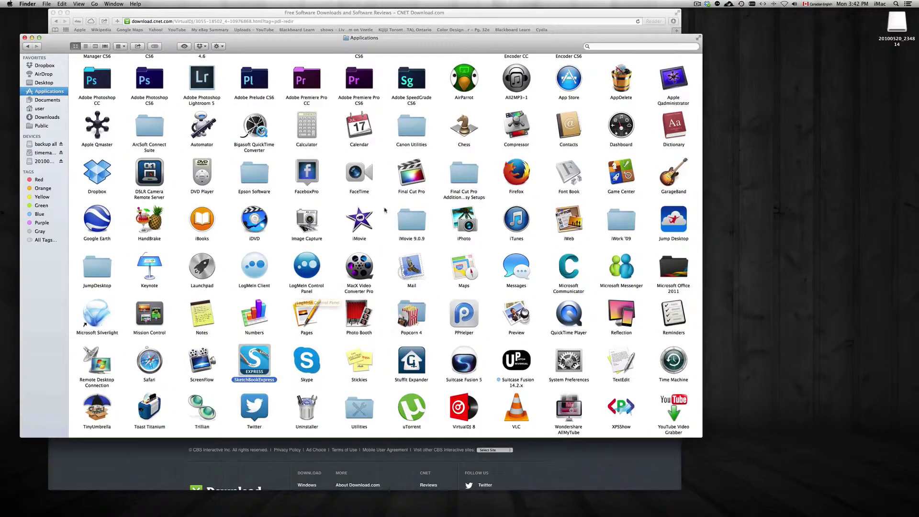
pyautogui.moveTo(400, 42); pyautogui.dragTo(574, 199)
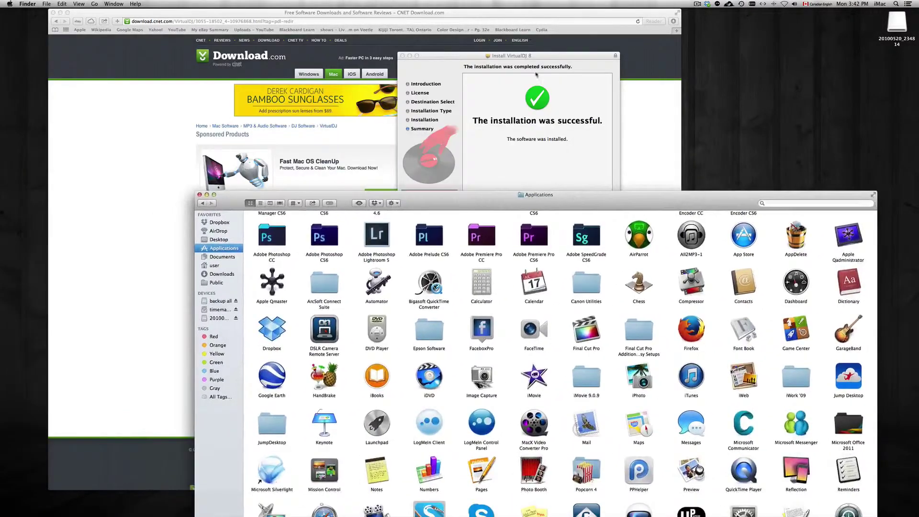
pyautogui.moveTo(539, 56); pyautogui.dragTo(552, 55)
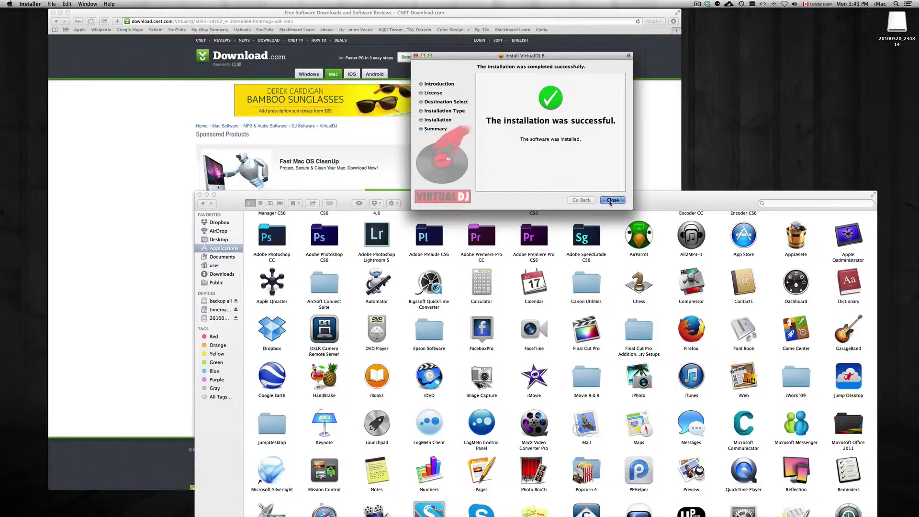
pyautogui.click(612, 200)
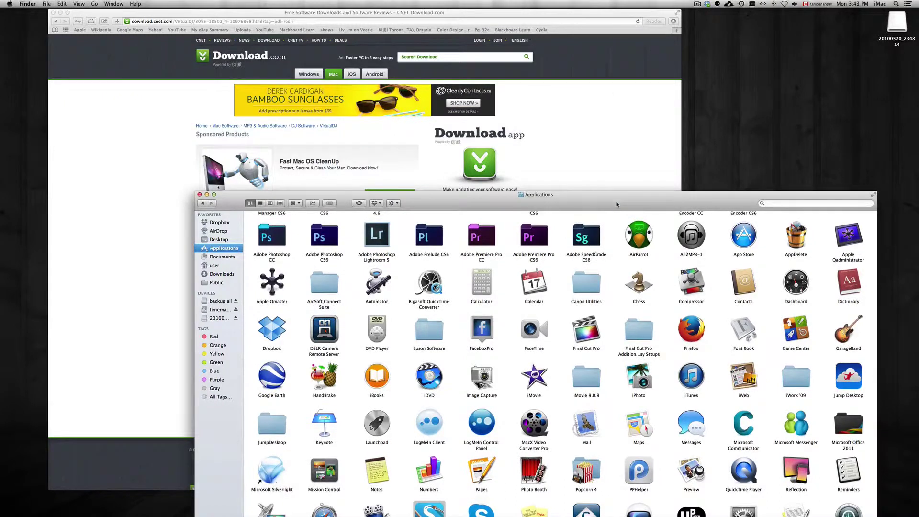
pyautogui.moveTo(615, 204); pyautogui.dragTo(531, 0)
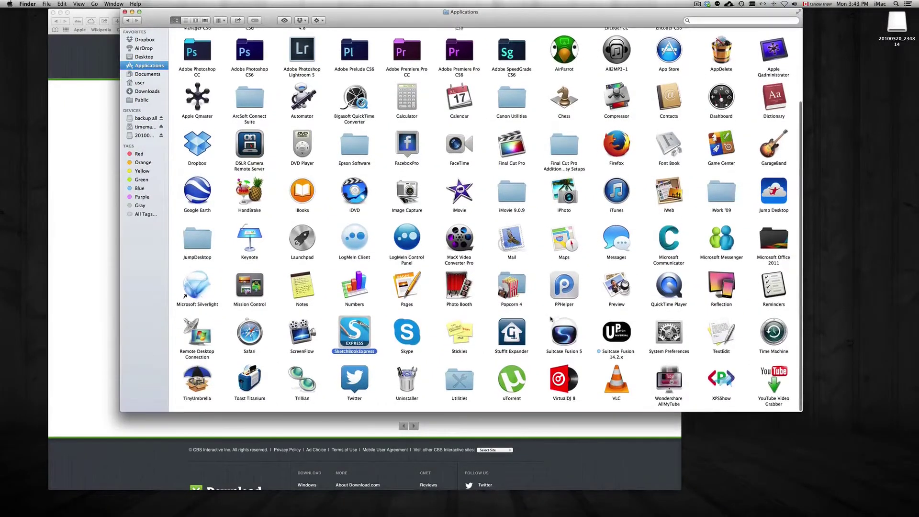
pyautogui.click(532, 362)
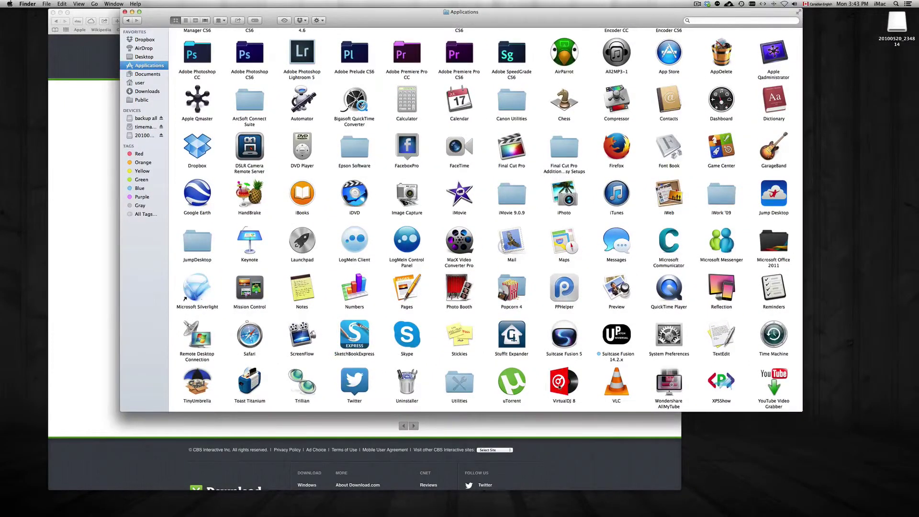
pyautogui.click(561, 382)
pyautogui.click(357, 338)
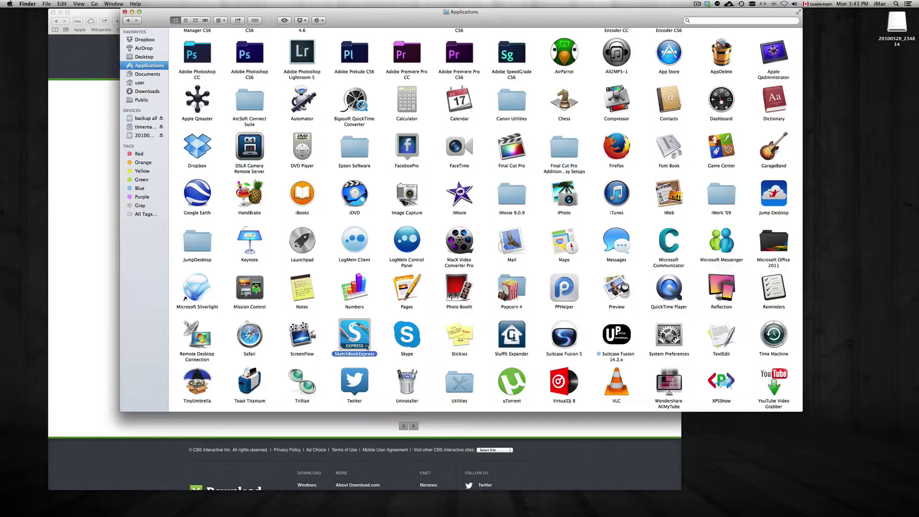
pyautogui.rightClick(355, 332)
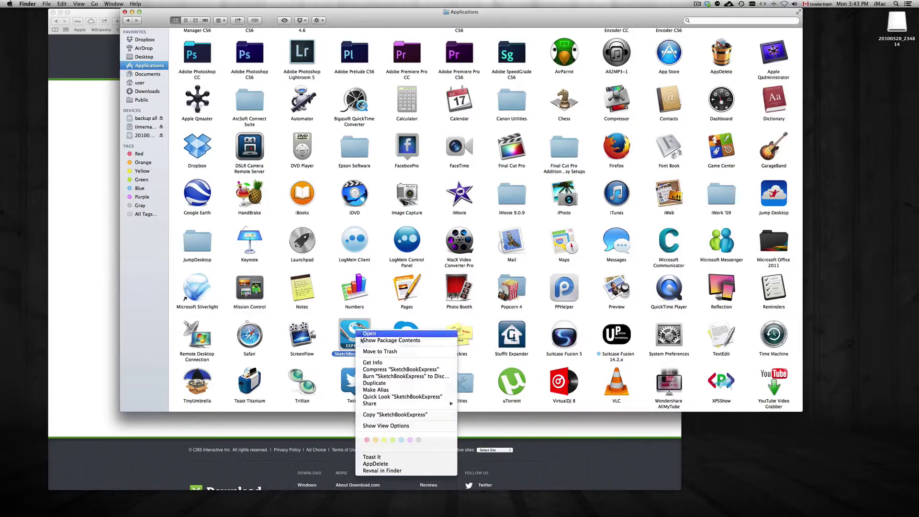
pyautogui.click(480, 362)
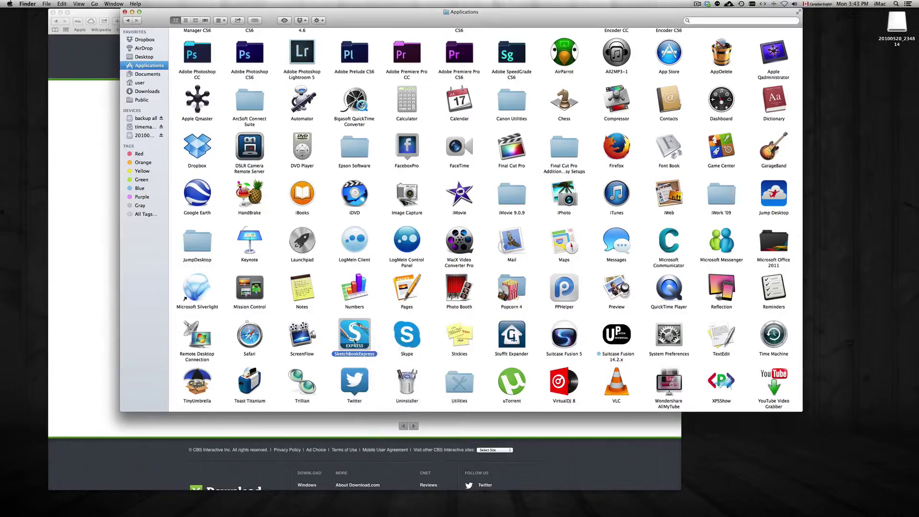
pyautogui.moveTo(355, 337)
pyautogui.mouseDown()
pyautogui.moveTo(841, 468)
pyautogui.moveTo(802, 498)
pyautogui.mouseUp()
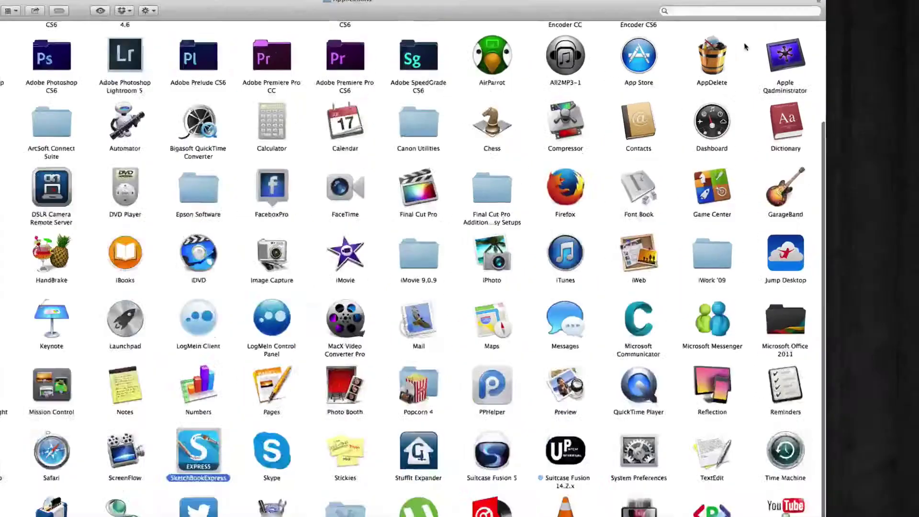
pyautogui.click(714, 54)
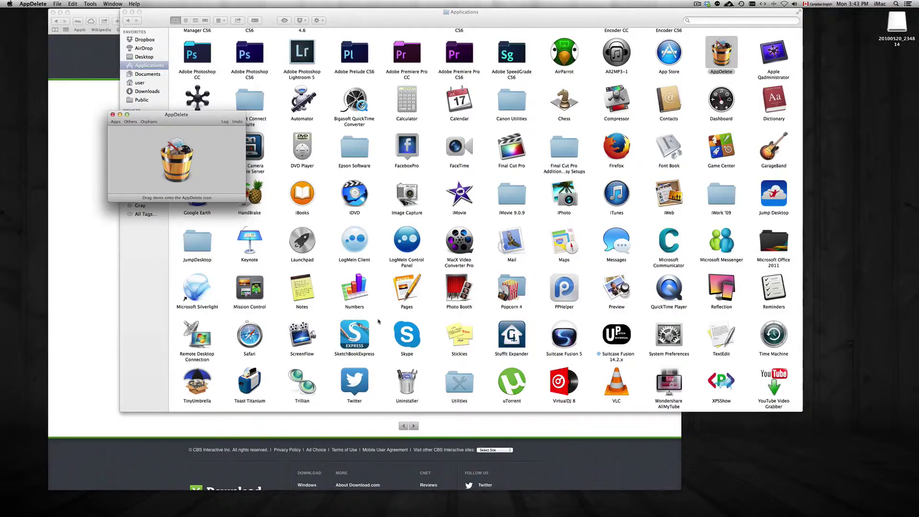
# Drop SketchBookExpress and VirtualDJ 8 onto AppDelete and delete them, authorizing with the account password
pyautogui.click(366, 330)
pyautogui.moveTo(279, 12); pyautogui.dragTo(459, 12)
pyautogui.rightClick(744, 397)
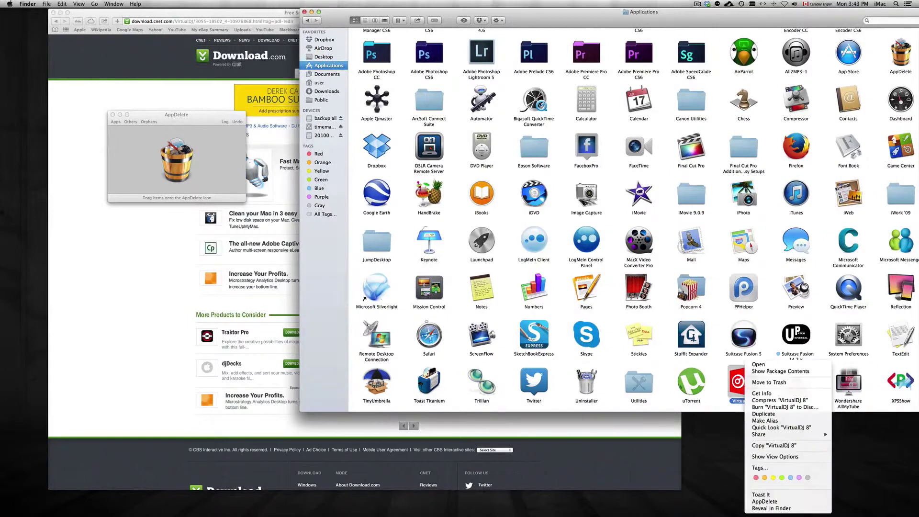
pyautogui.click(559, 342)
pyautogui.click(532, 335)
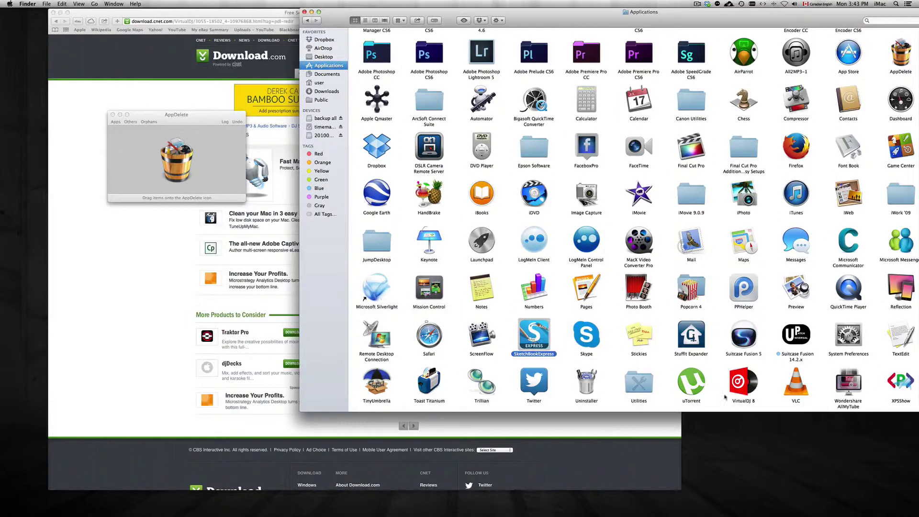
pyautogui.keyDown('super'); pyautogui.click(741, 385); pyautogui.keyUp('super')
pyautogui.moveTo(741, 385); pyautogui.dragTo(168, 158)
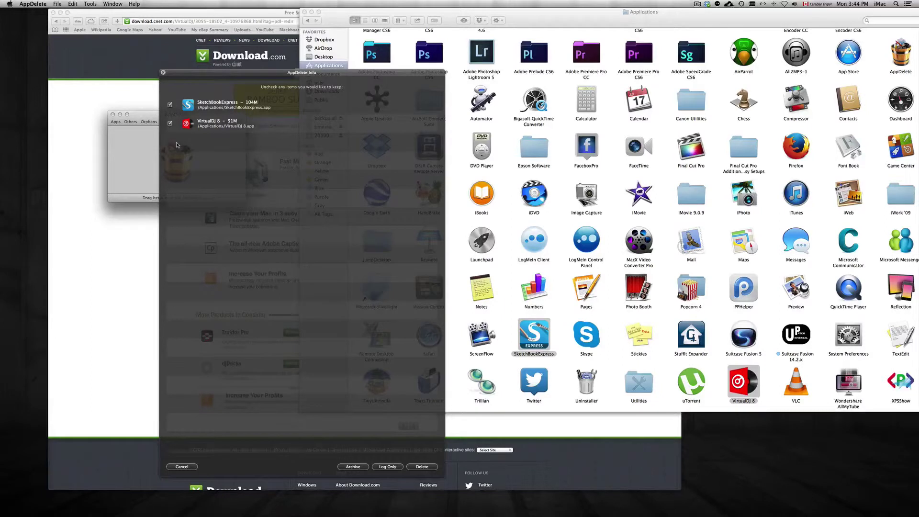
pyautogui.click(422, 467)
pyautogui.click(519, 188)
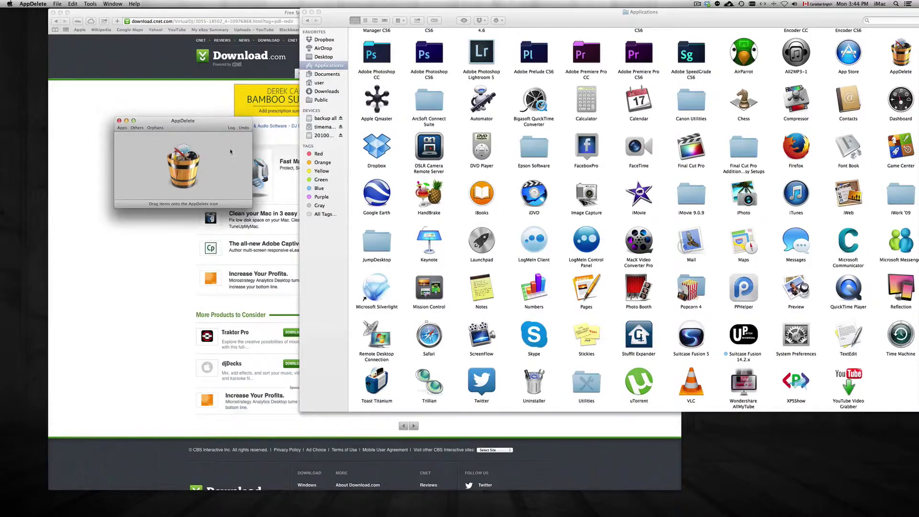
# Empty the Trash from the Dock and confirm permanent erasure
pyautogui.moveTo(543, 515)
pyautogui.rightClick(814, 499)
pyautogui.click(828, 465)
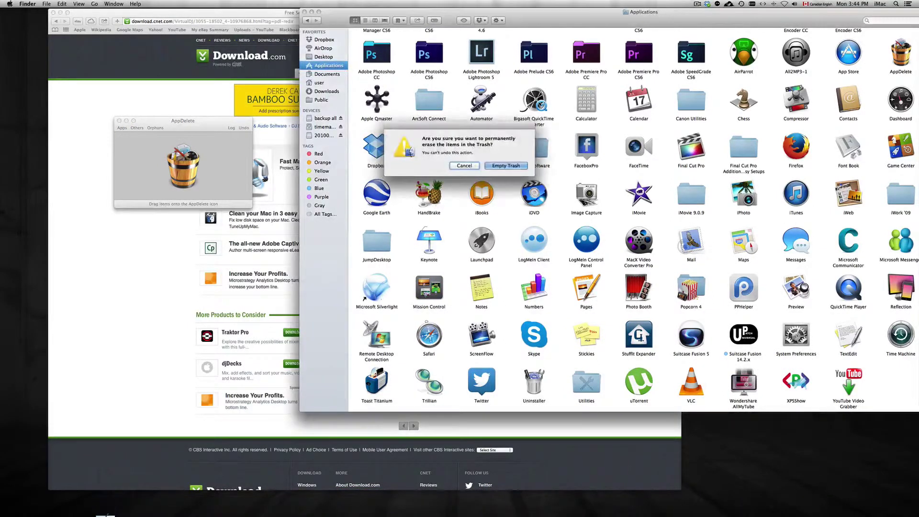
pyautogui.click(512, 166)
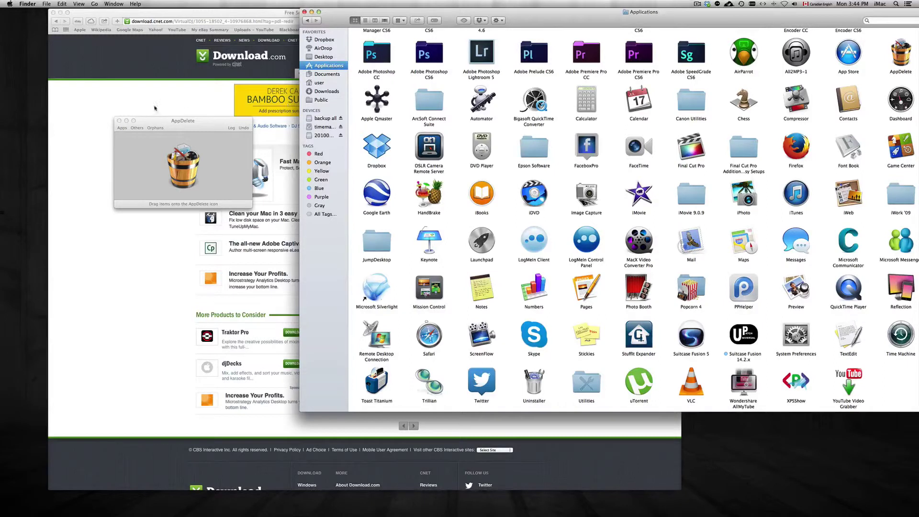
# Close the AppDelete window, the Applications folder window, and Safari
pyautogui.moveTo(131, 126); pyautogui.dragTo(113, 122)
pyautogui.click(101, 115)
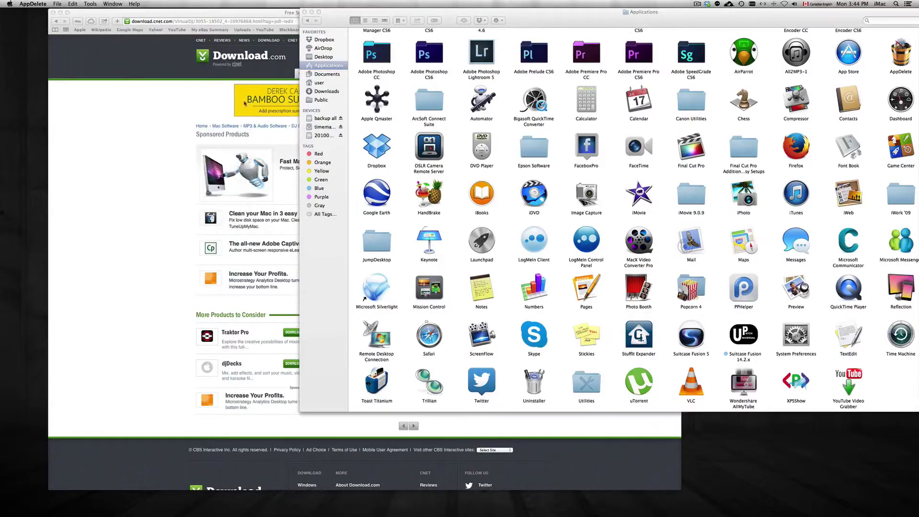
pyautogui.moveTo(549, 19); pyautogui.dragTo(431, 25)
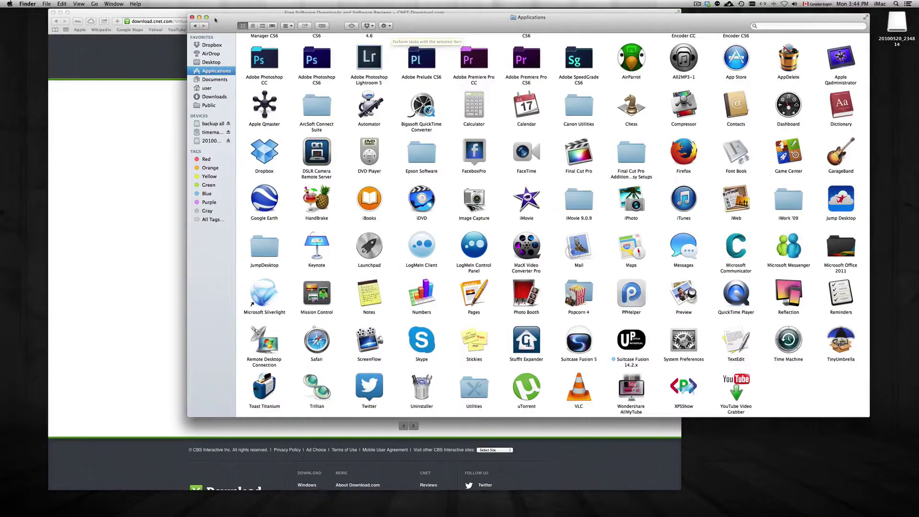
pyautogui.click(190, 19)
pyautogui.click(233, 14)
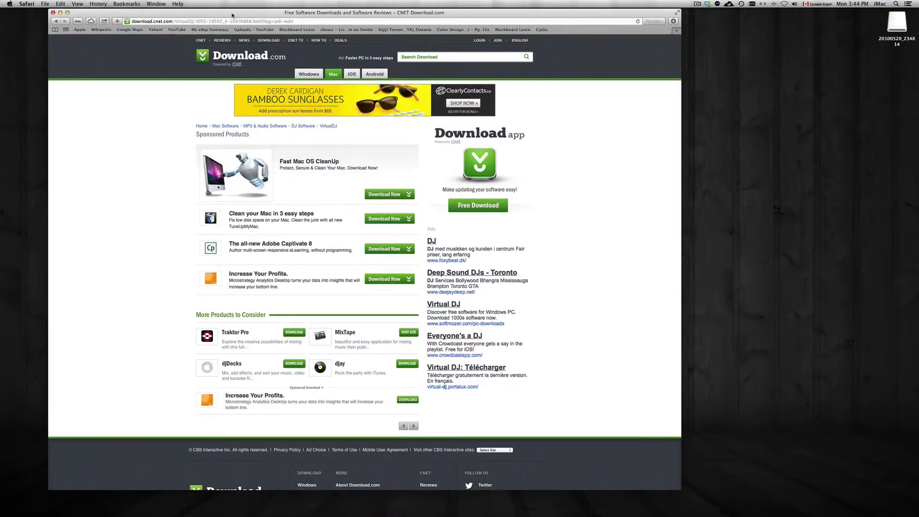
pyautogui.click(54, 13)
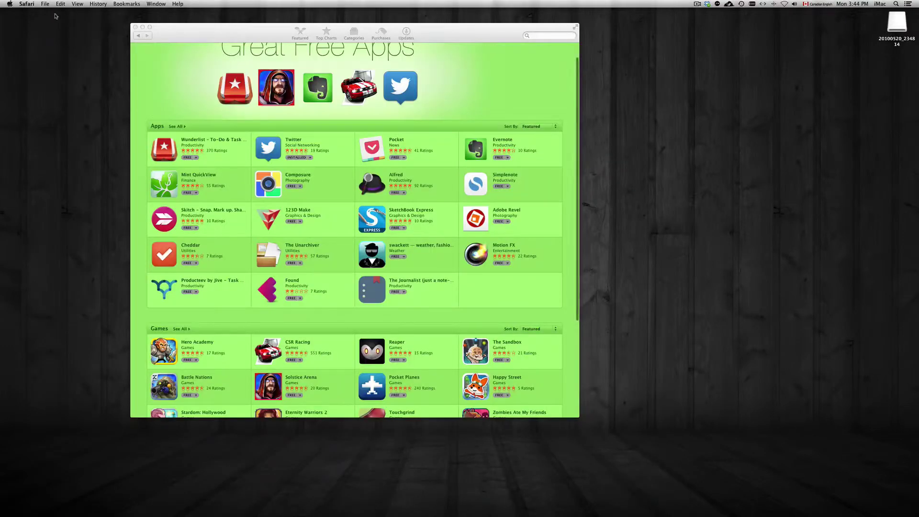